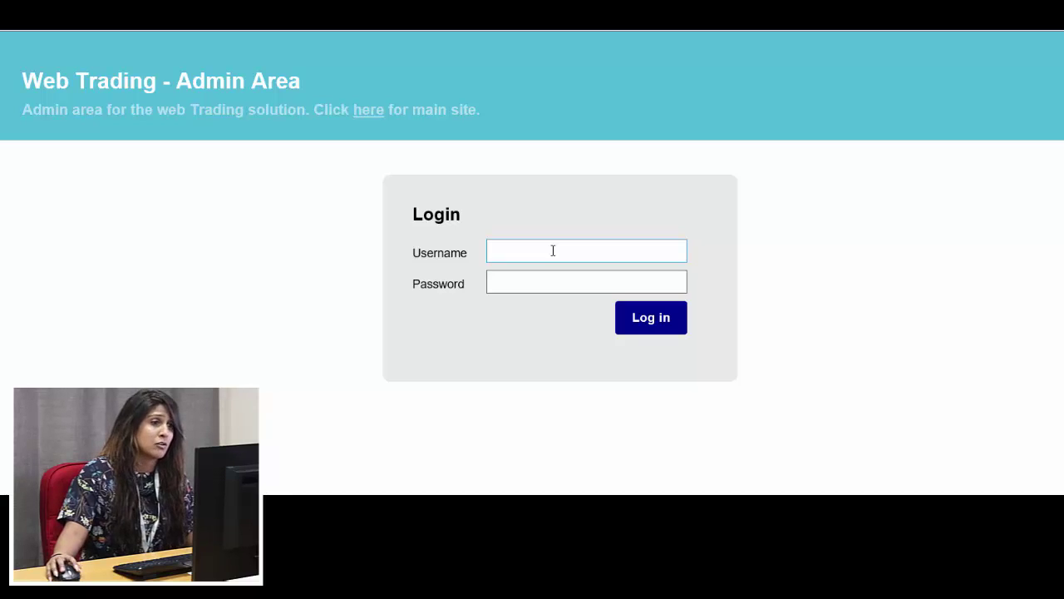
Log in with the administrator username and the account password
click(550, 251)
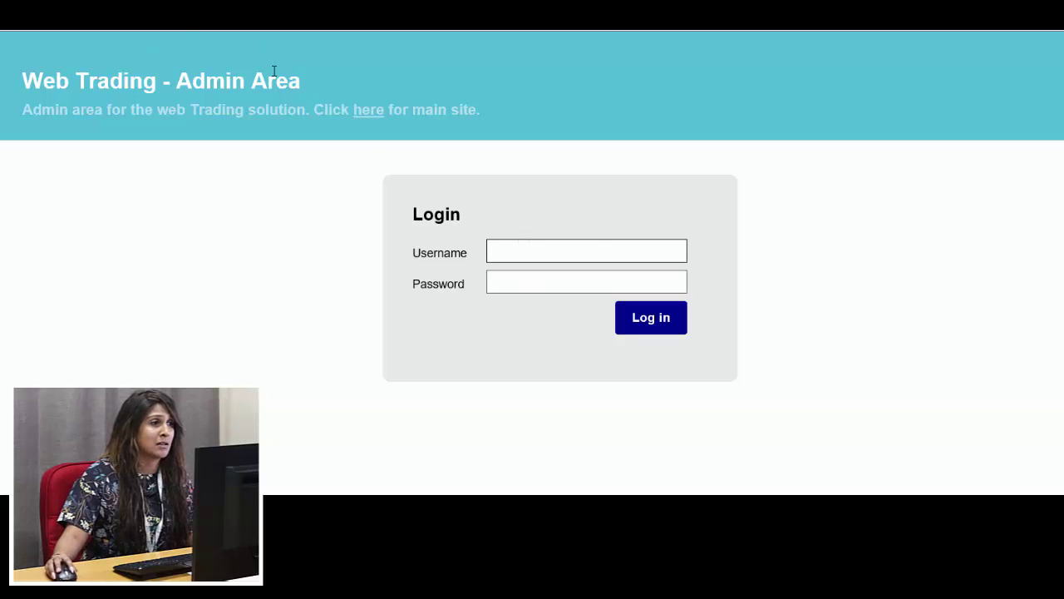
text(admin)
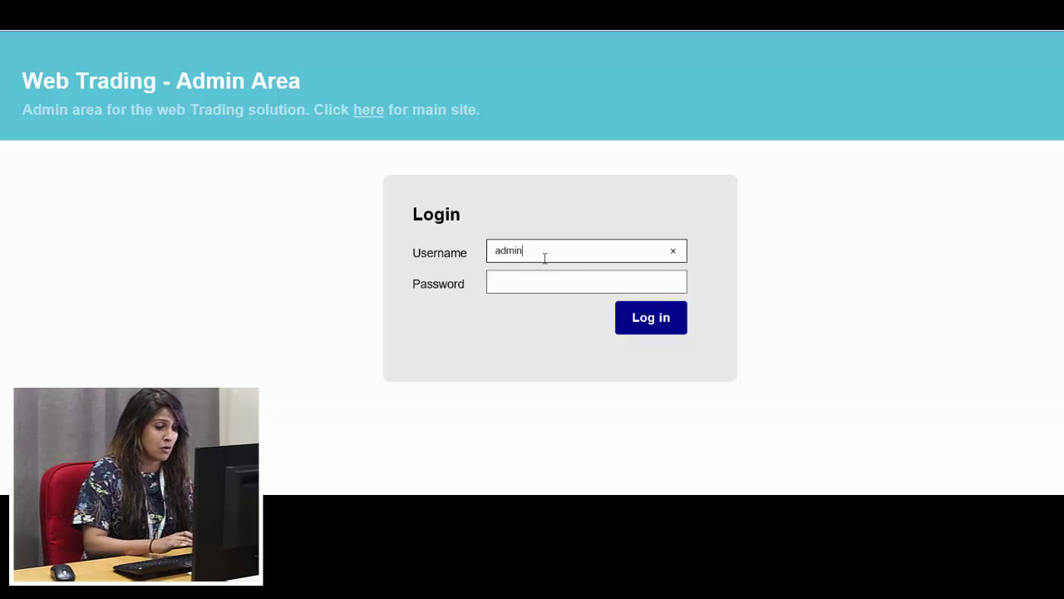
text(istrator)
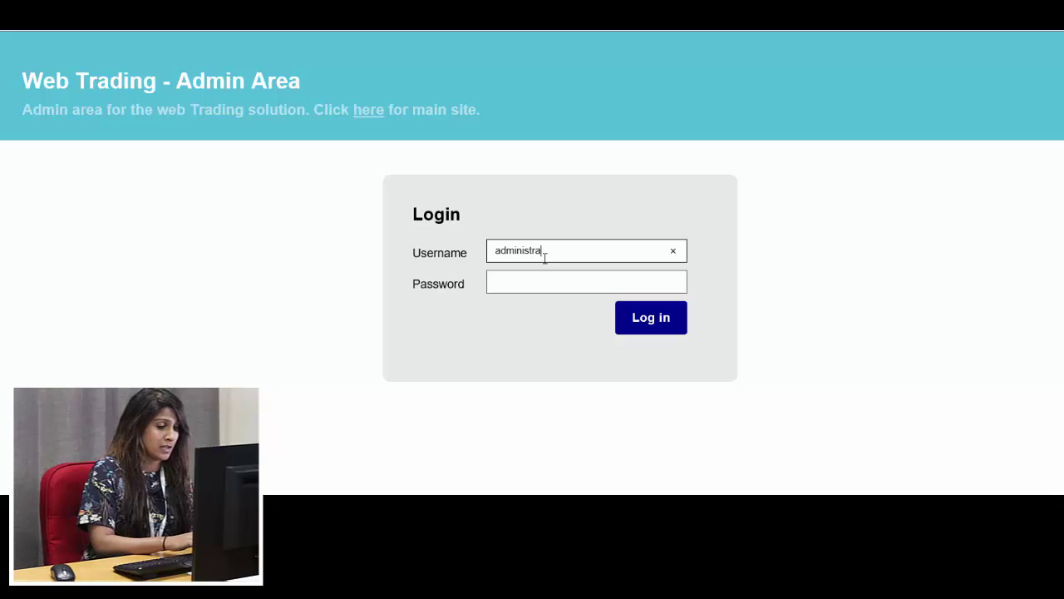
key(Tab)
text(•••••)
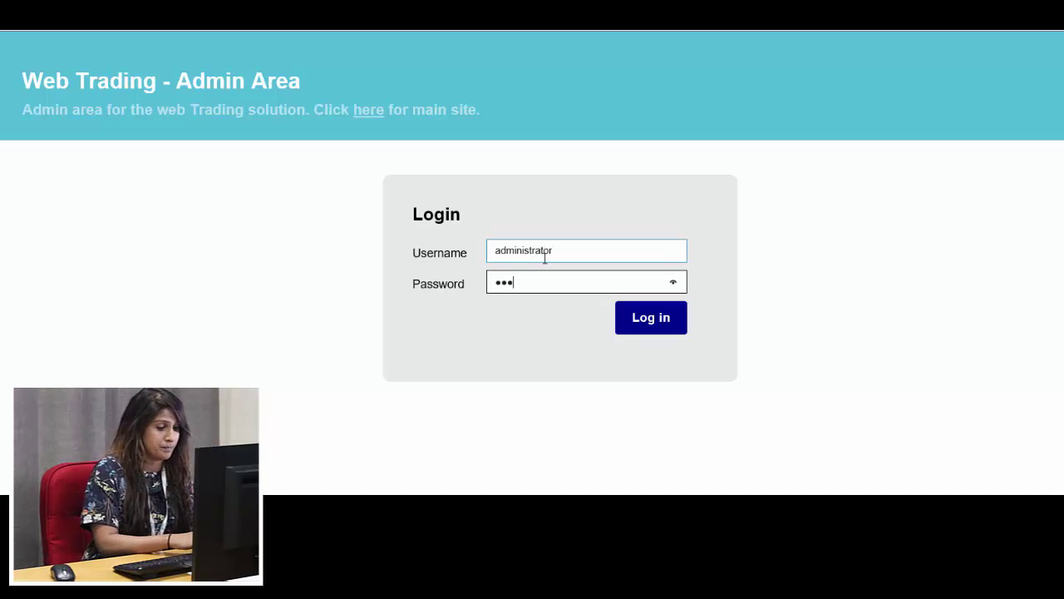
key(Return)
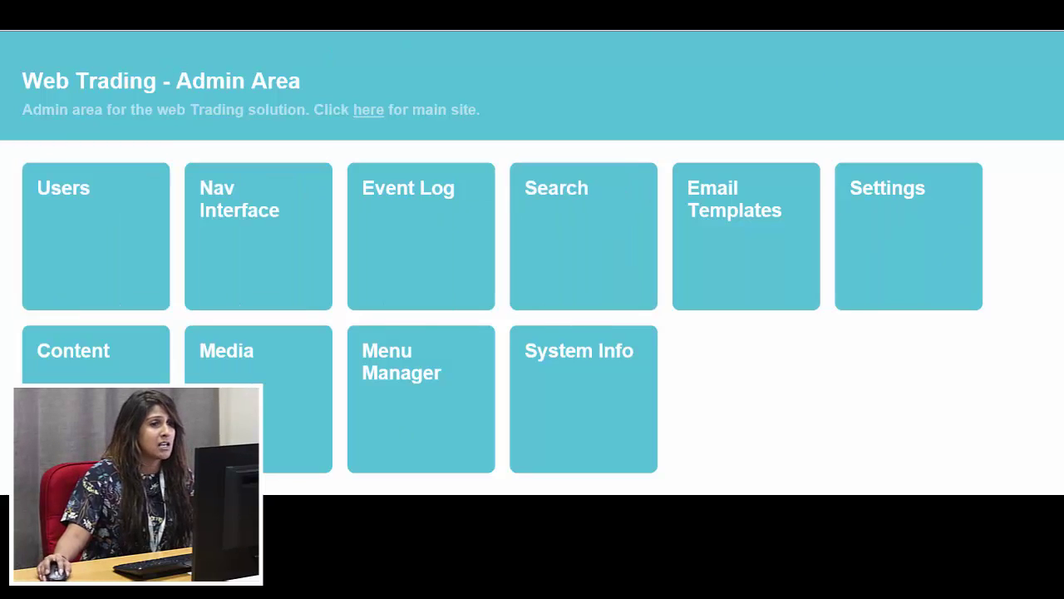
Open the Users list from the admin dashboard tile
click(92, 249)
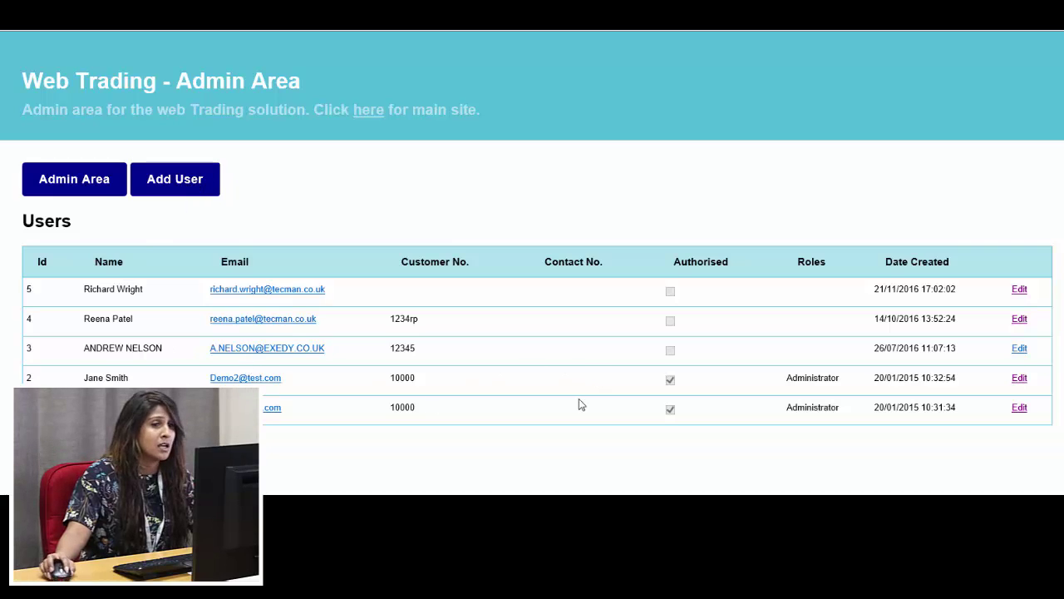
Open user Id 2 for editing and inspect its telephone, account number and billing address
click(1021, 378)
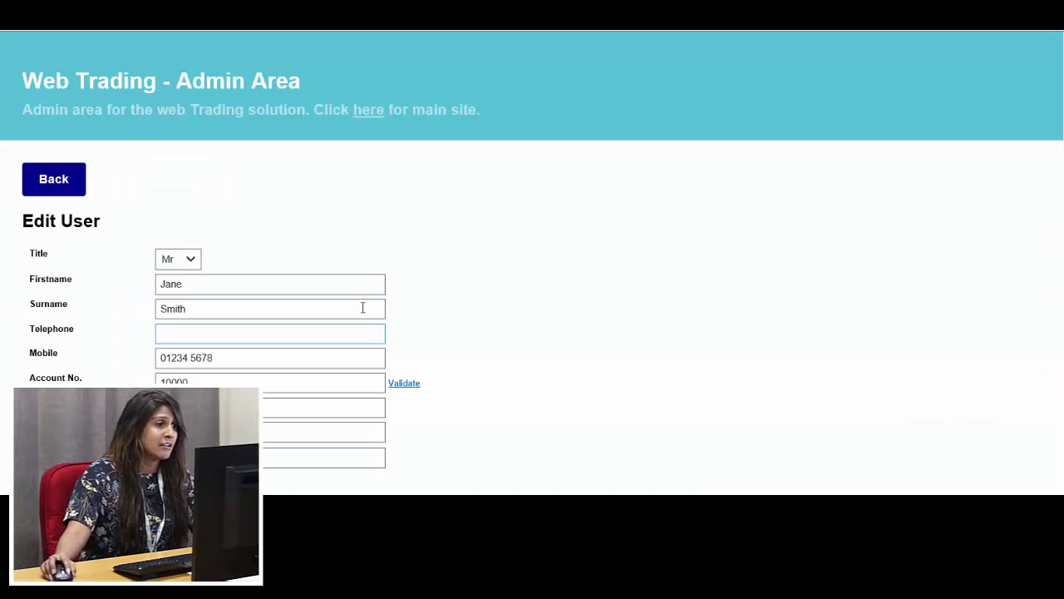
scroll(413, 292, down, 2)
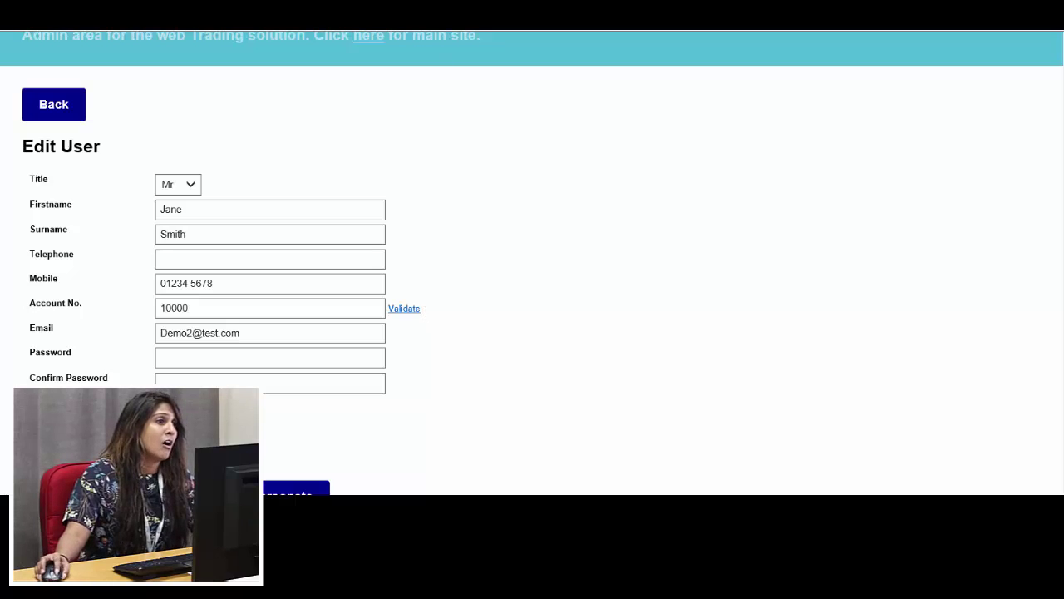
scroll(225, 102, up, 1)
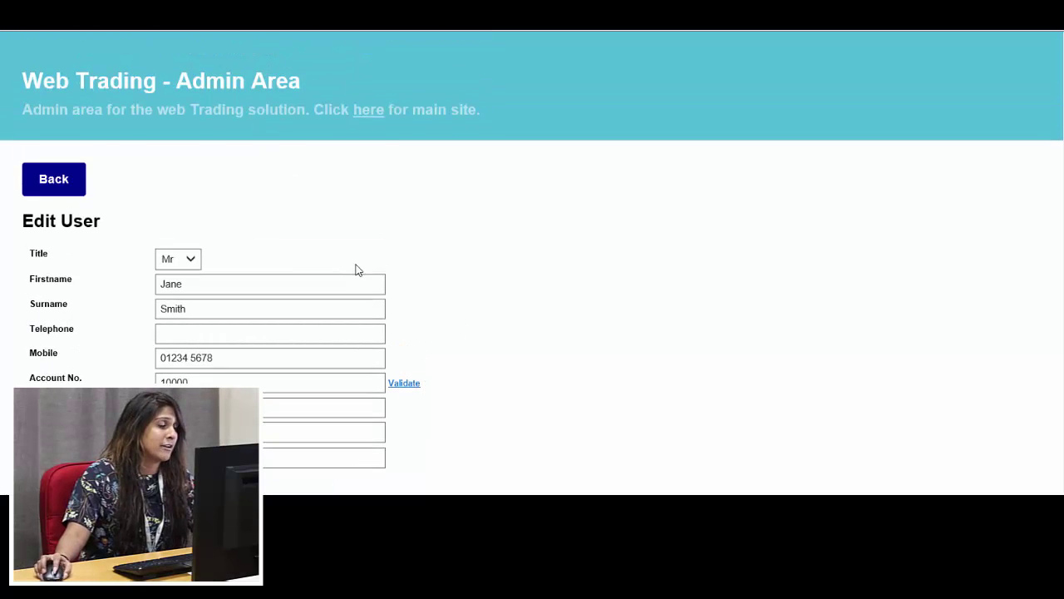
scroll(332, 258, down, 1)
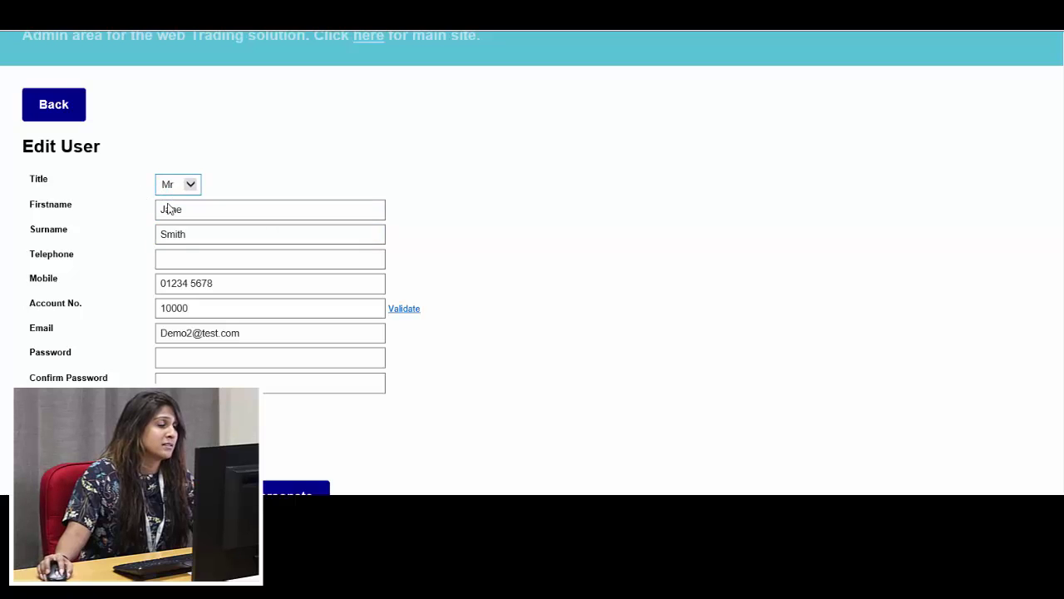
click(264, 264)
click(261, 306)
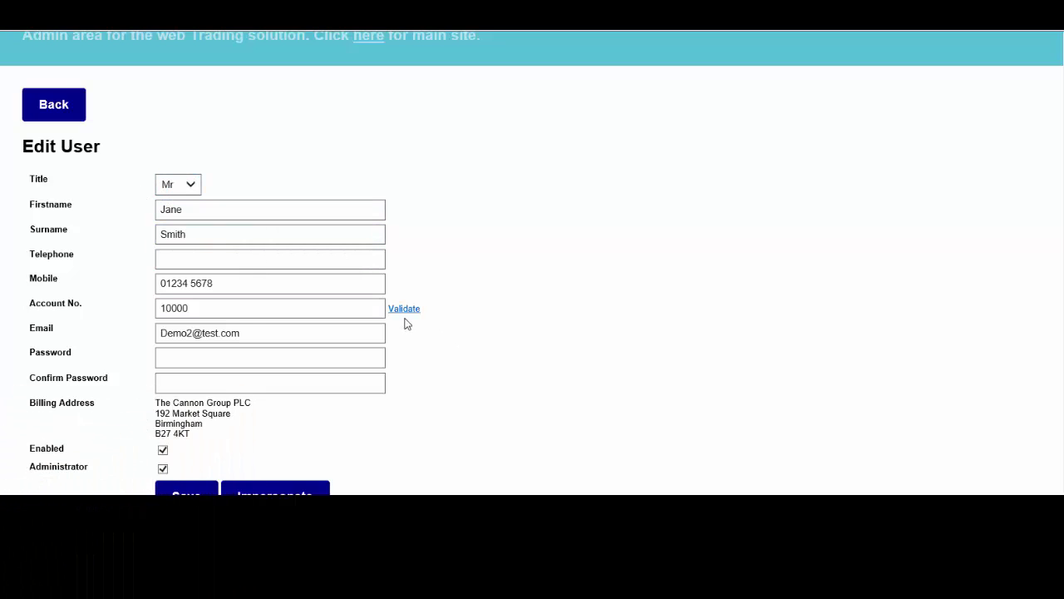
double_click(170, 308)
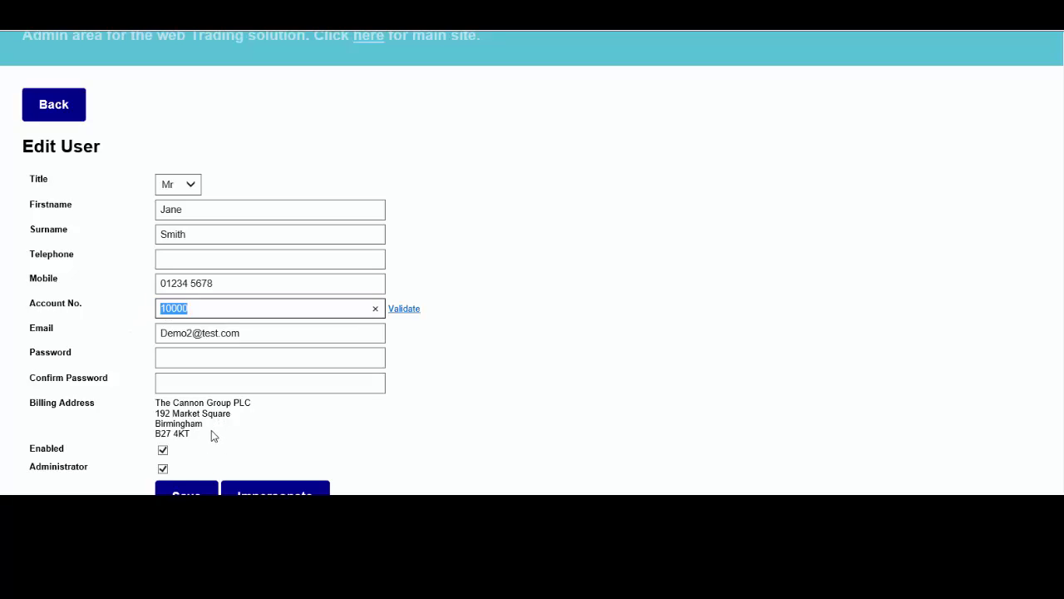
drag(211, 430, 157, 404)
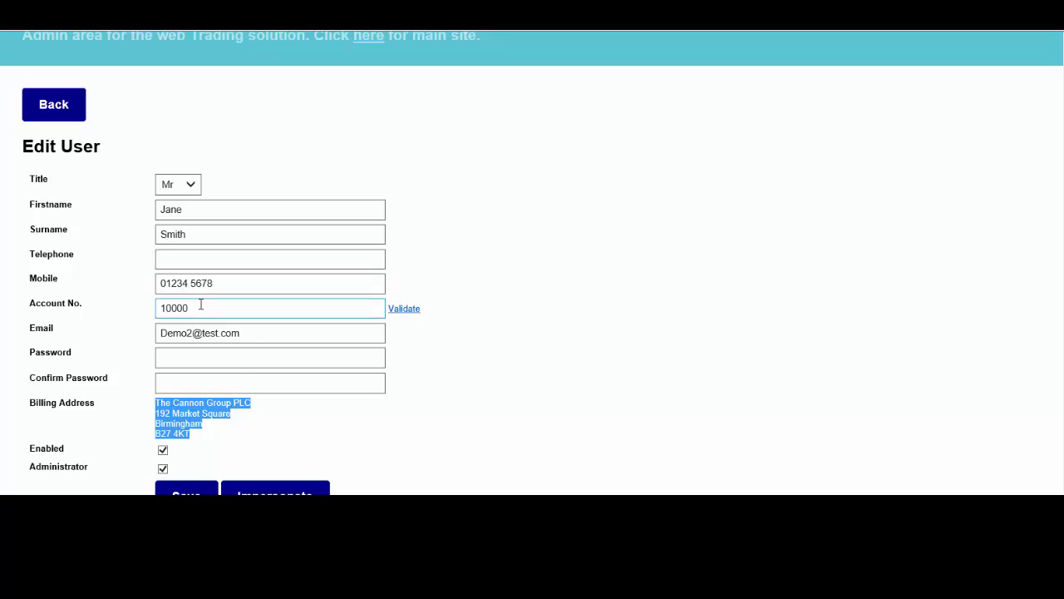
drag(202, 307, 136, 308)
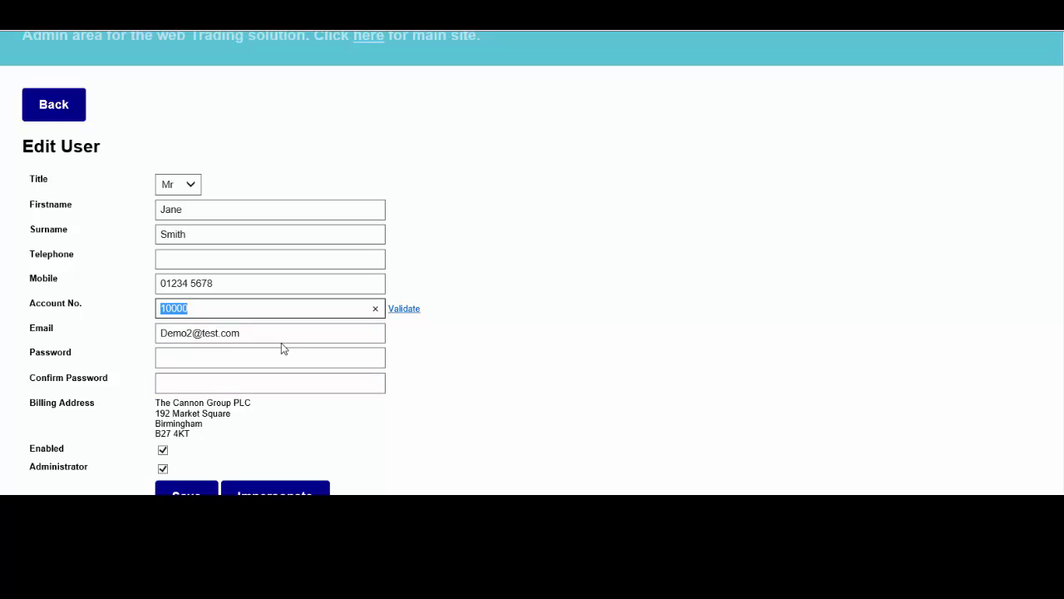
Check the Password and Confirm Password fields, then leave the Edit User form unsaved
click(198, 363)
click(199, 363)
click(190, 380)
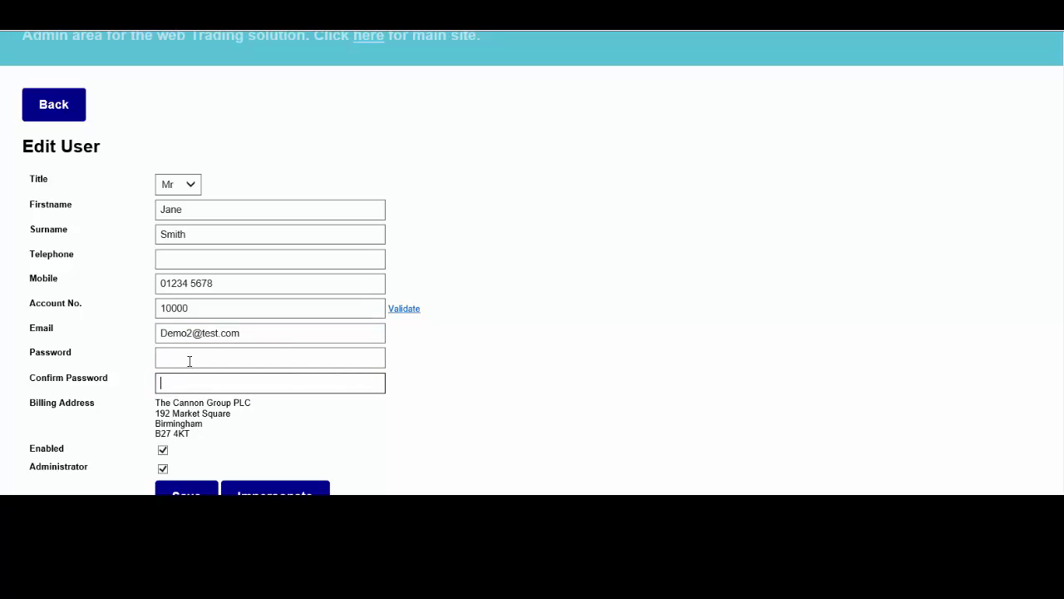
click(189, 361)
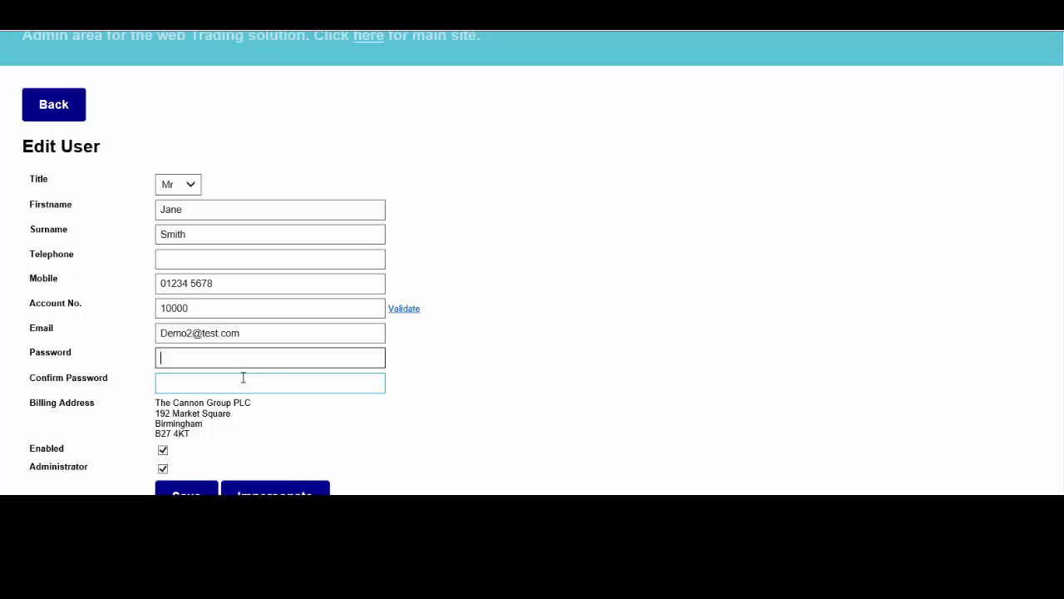
click(52, 108)
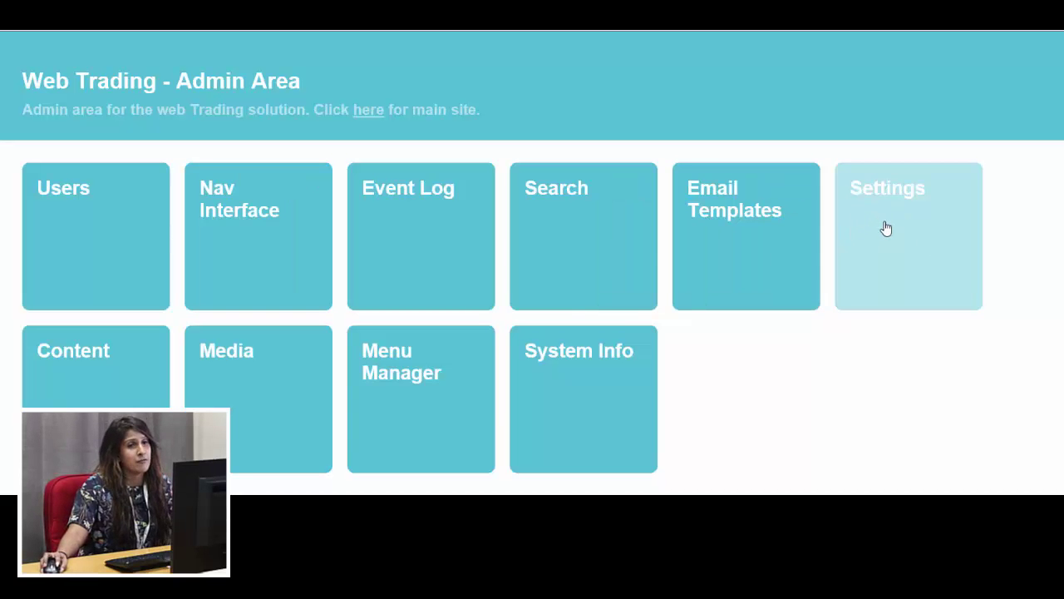
click(886, 228)
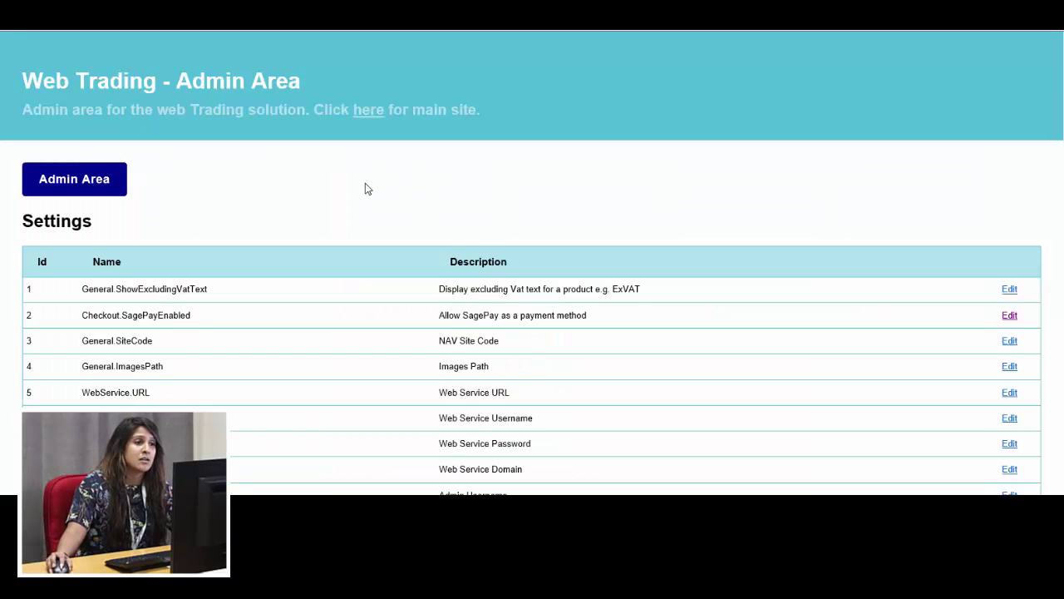
scroll(366, 189, down, 1)
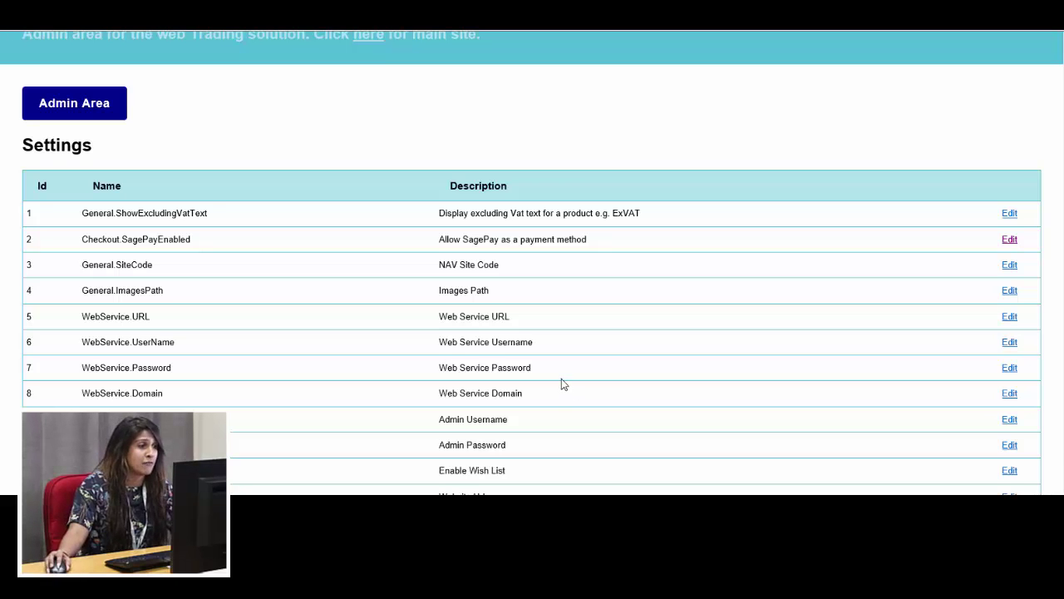
scroll(564, 381, down, 1)
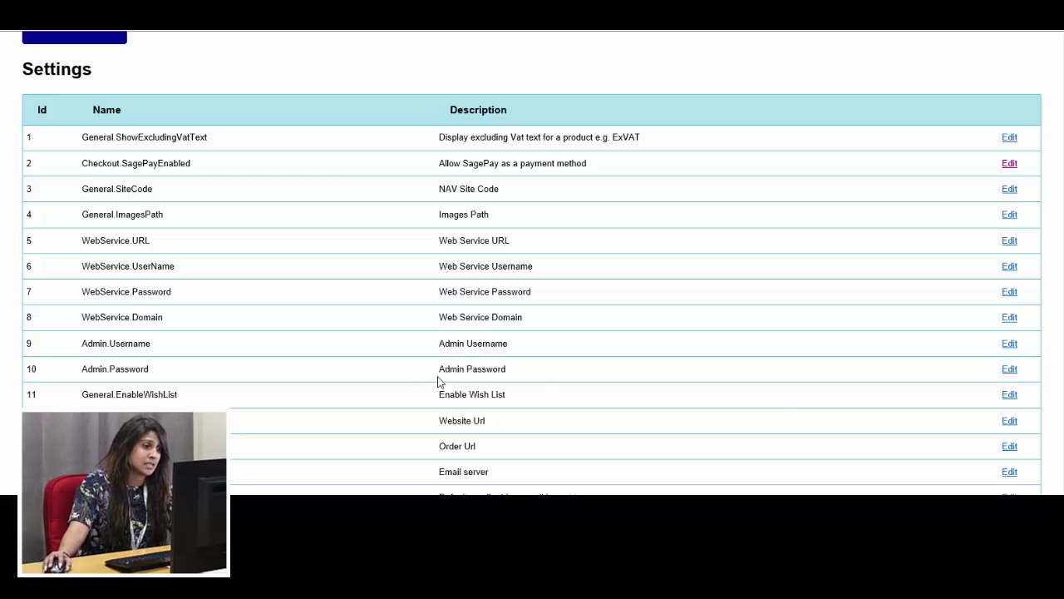
scroll(449, 382, down, 2)
scroll(459, 386, down, 1)
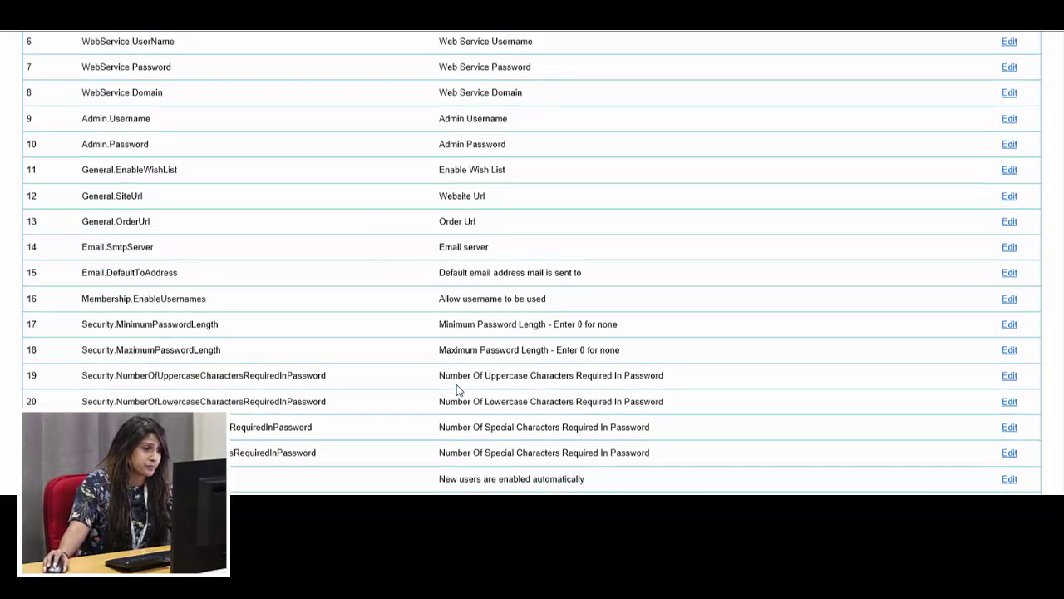
scroll(456, 384, down, 2)
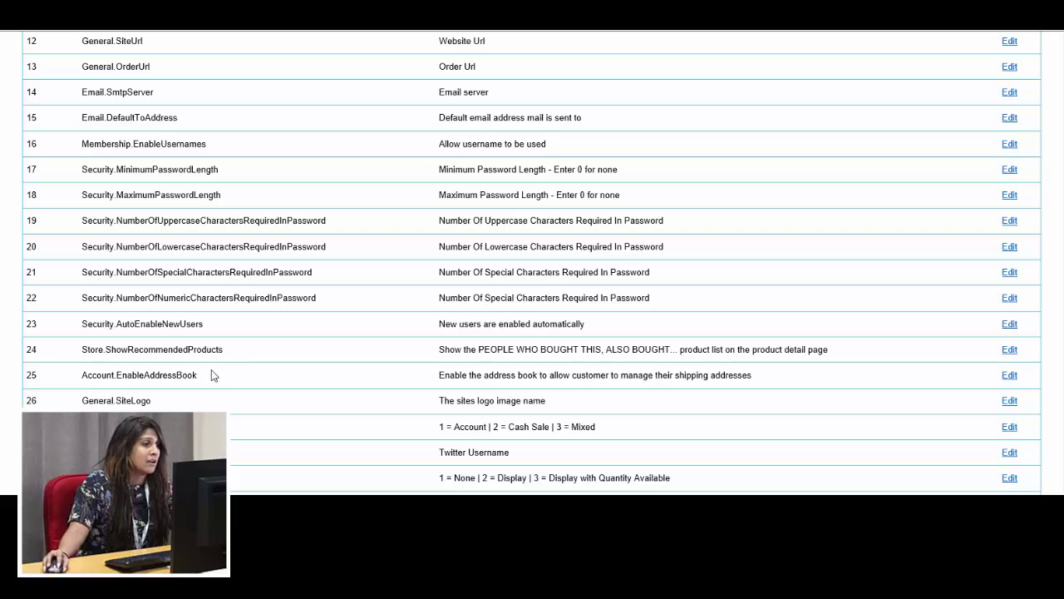
double_click(84, 324)
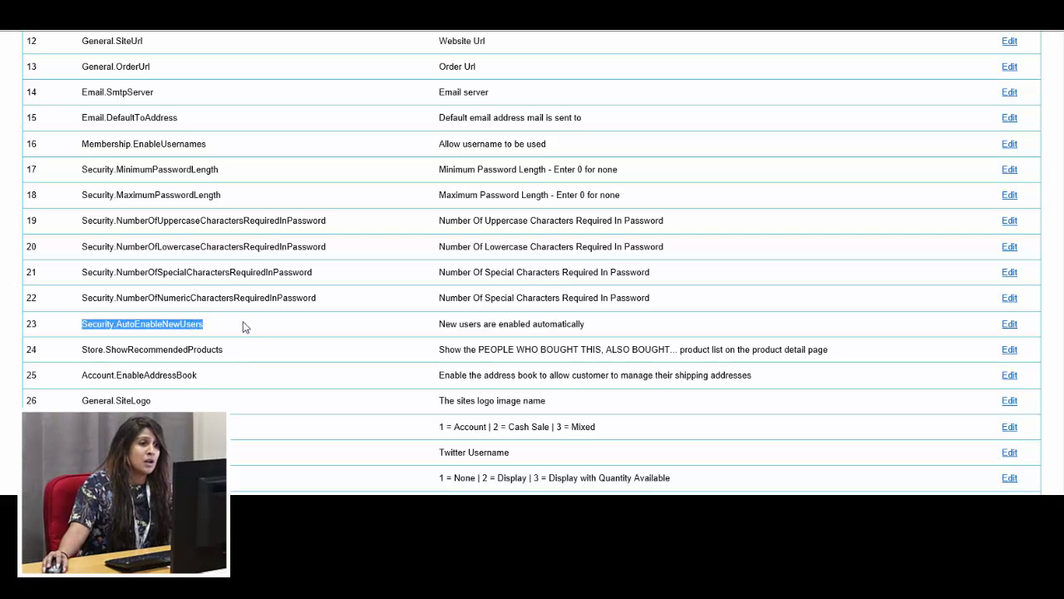
drag(538, 324, 439, 325)
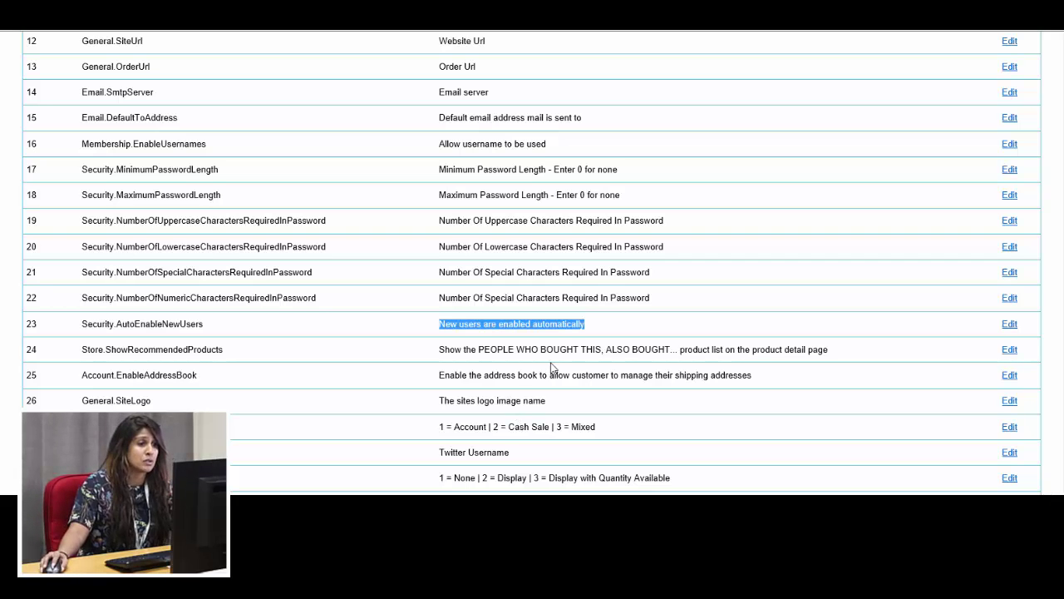
scroll(556, 369, down, 1)
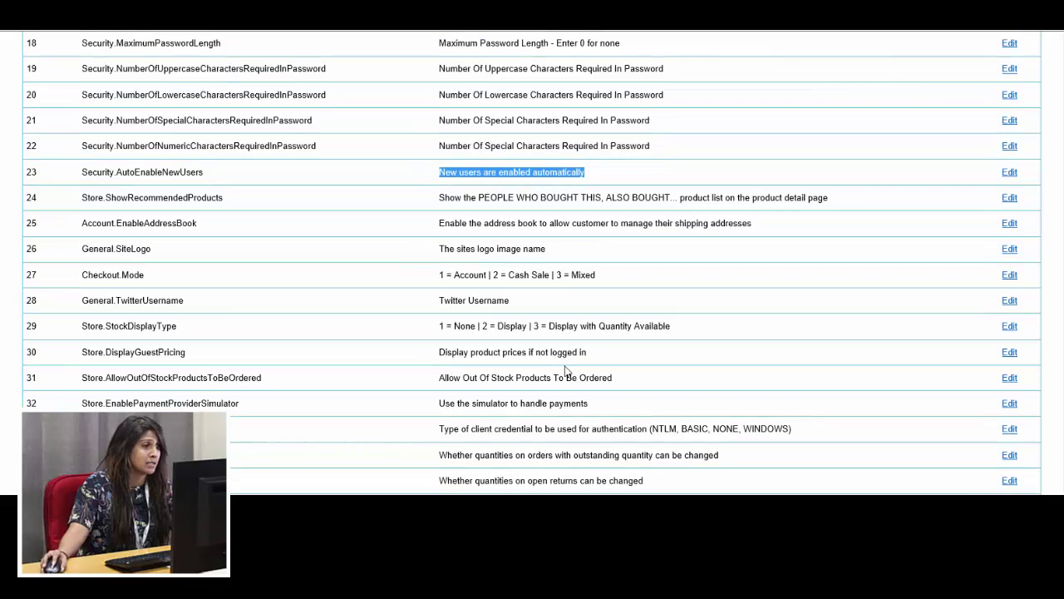
click(1009, 301)
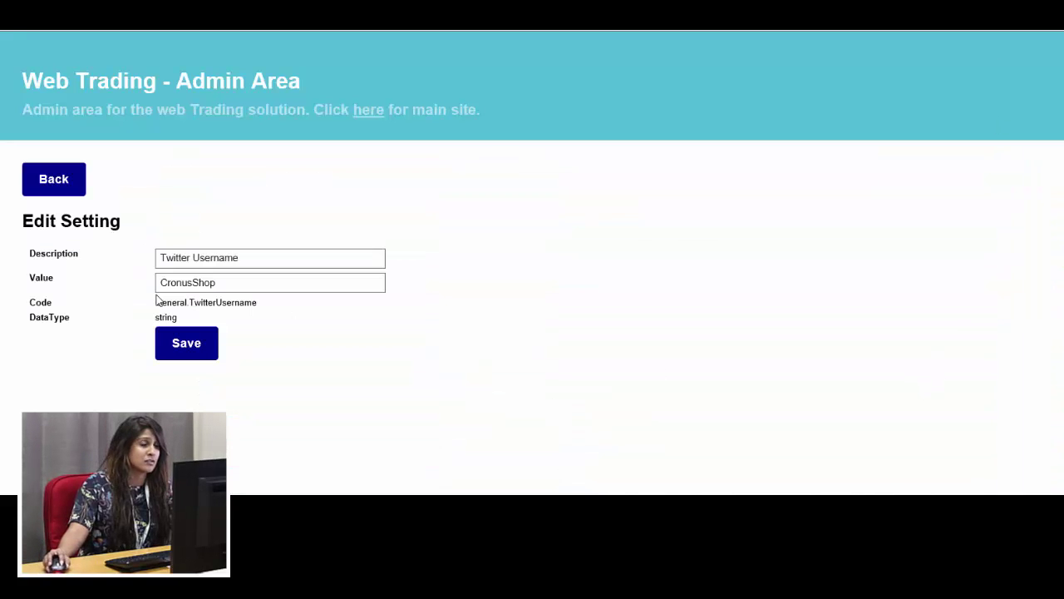
drag(258, 257, 142, 254)
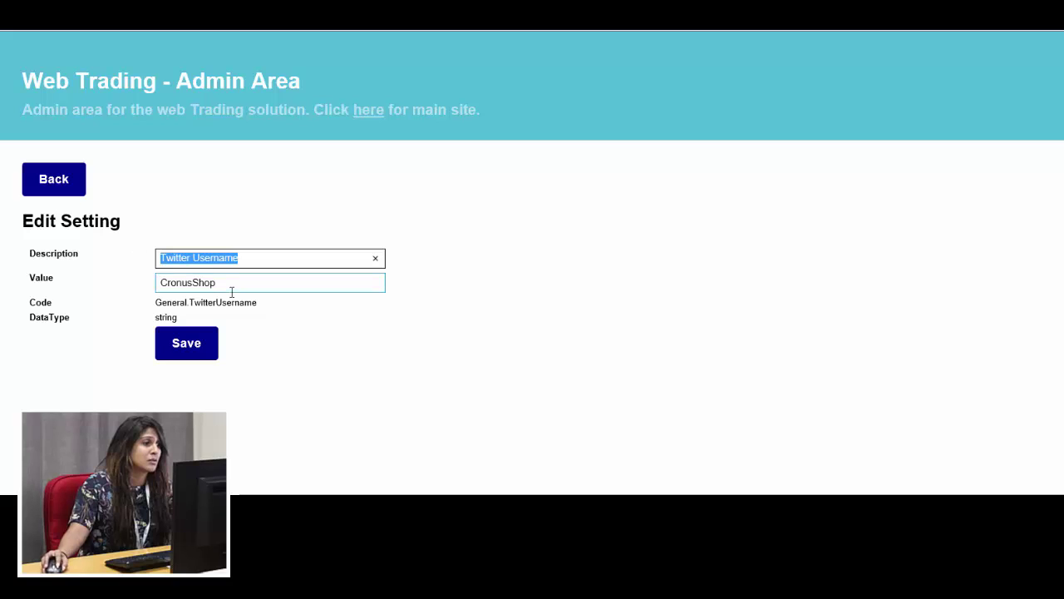
drag(254, 284, 147, 285)
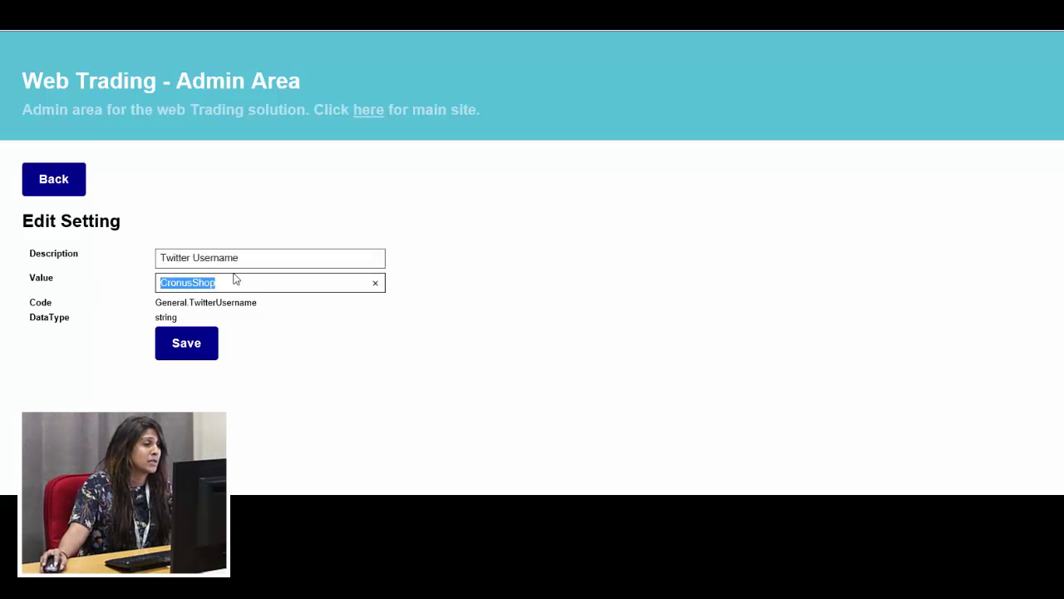
click(67, 187)
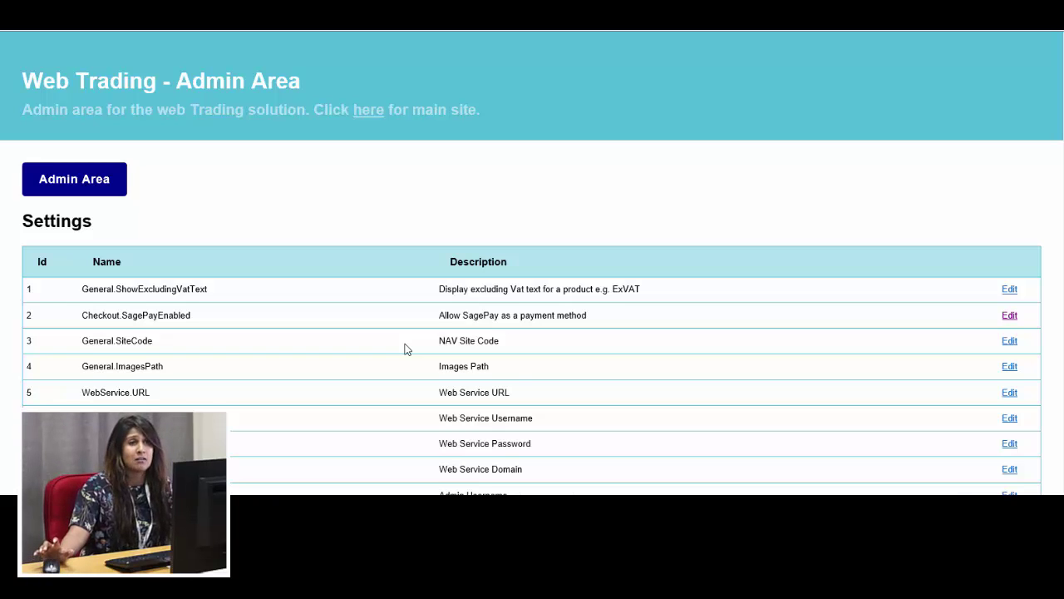
scroll(407, 349, down, 3)
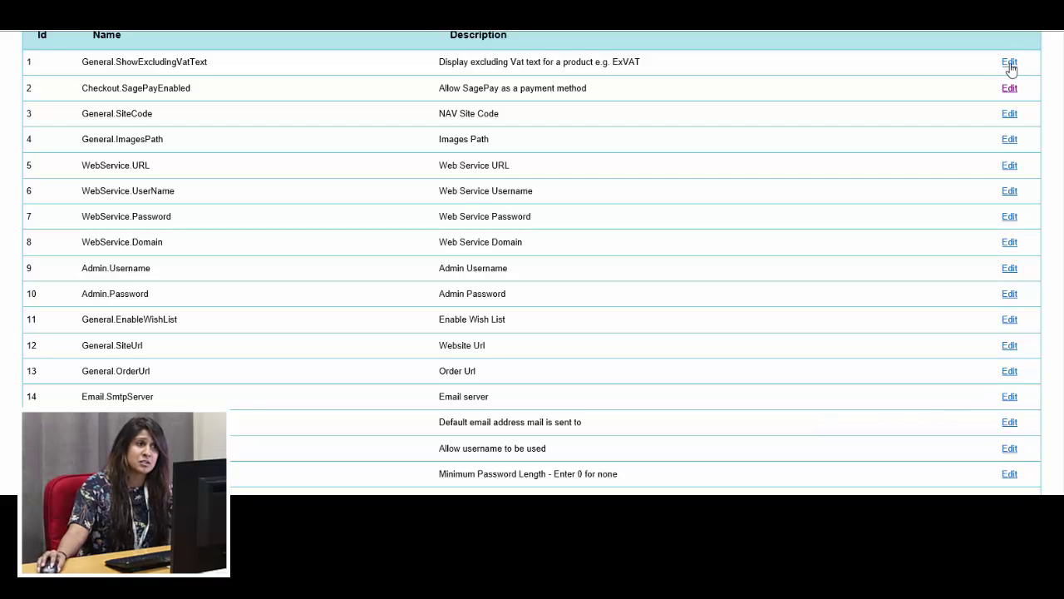
scroll(959, 287, down, 4)
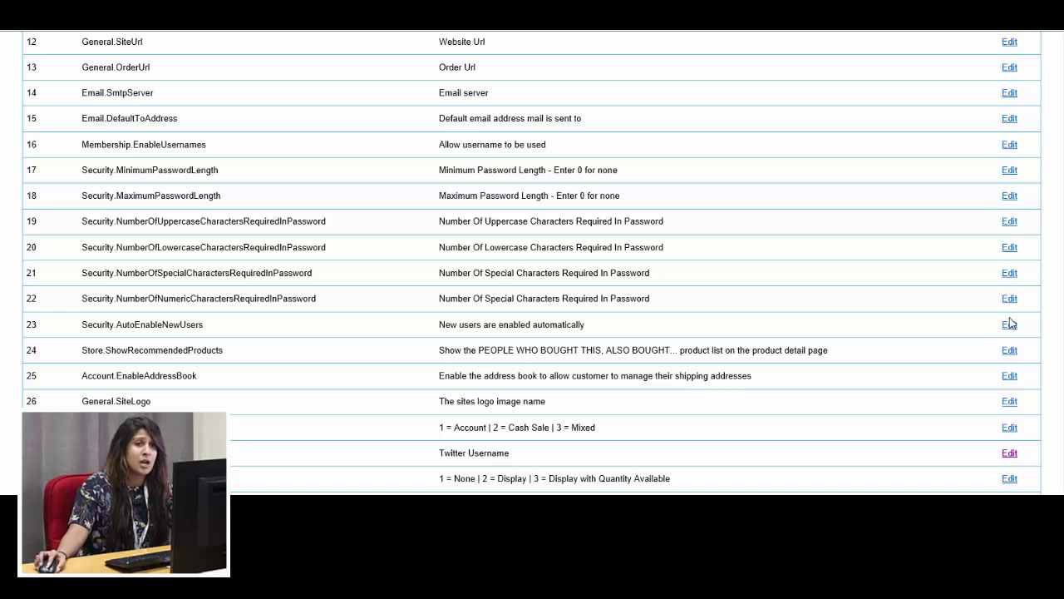
scroll(708, 399, down, 2)
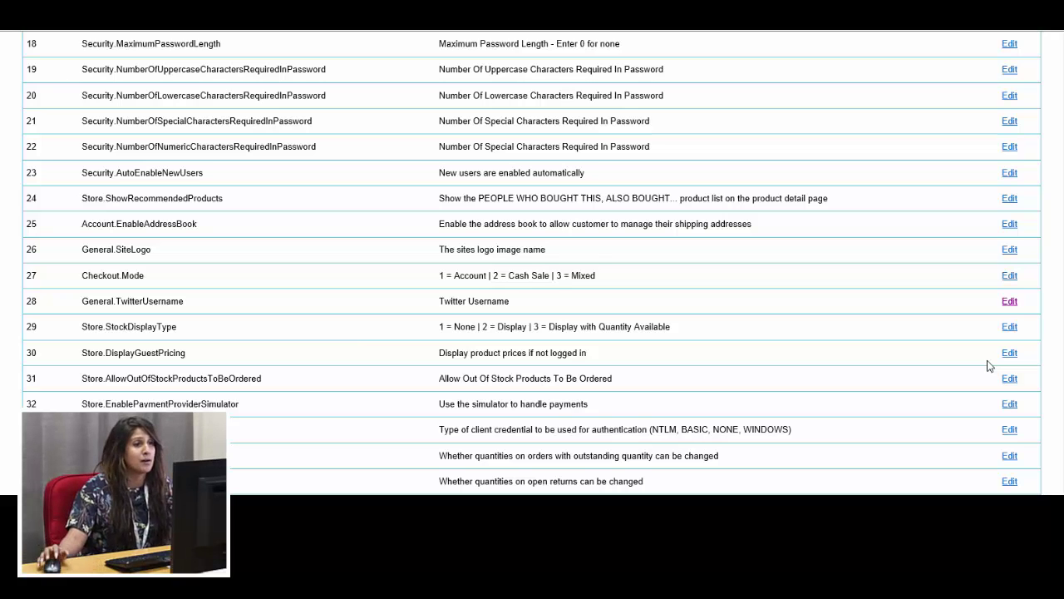
scroll(765, 287, down, 3)
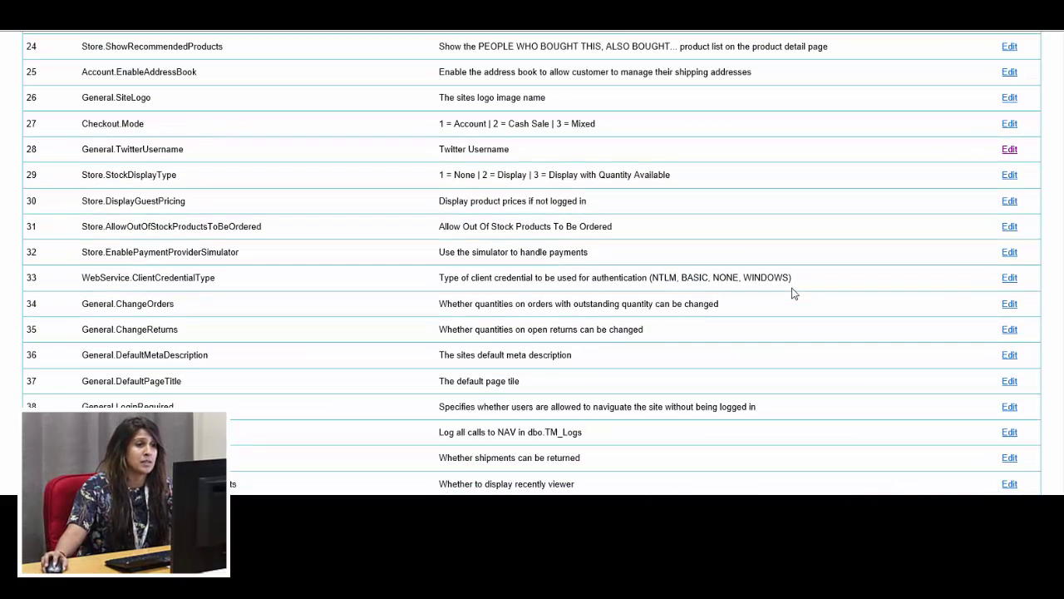
View setting row 31 (out-of-stock ordering), keep it disabled, and go back to the dashboard
click(1011, 228)
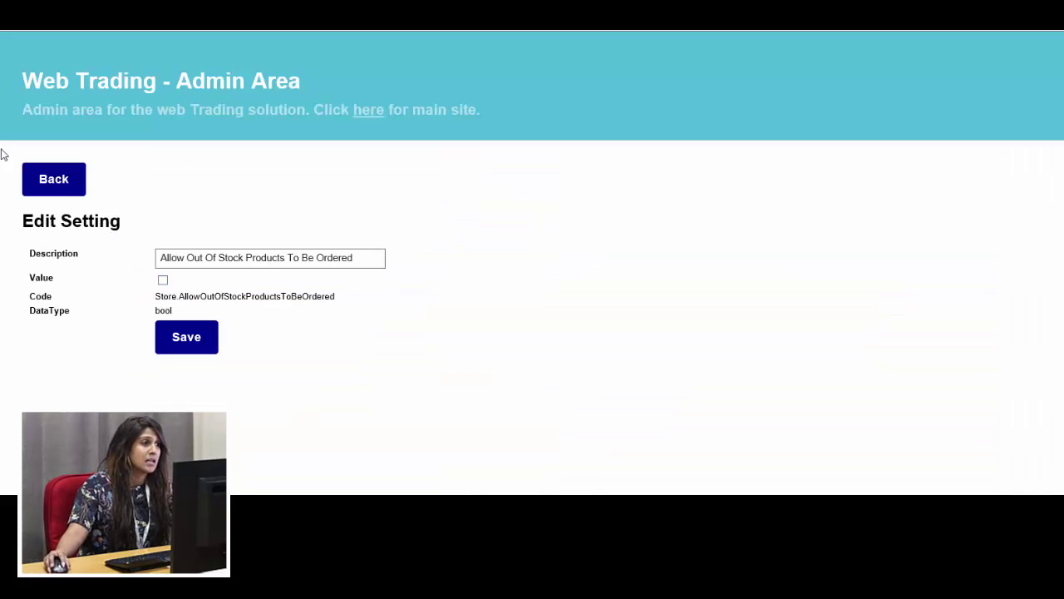
click(56, 182)
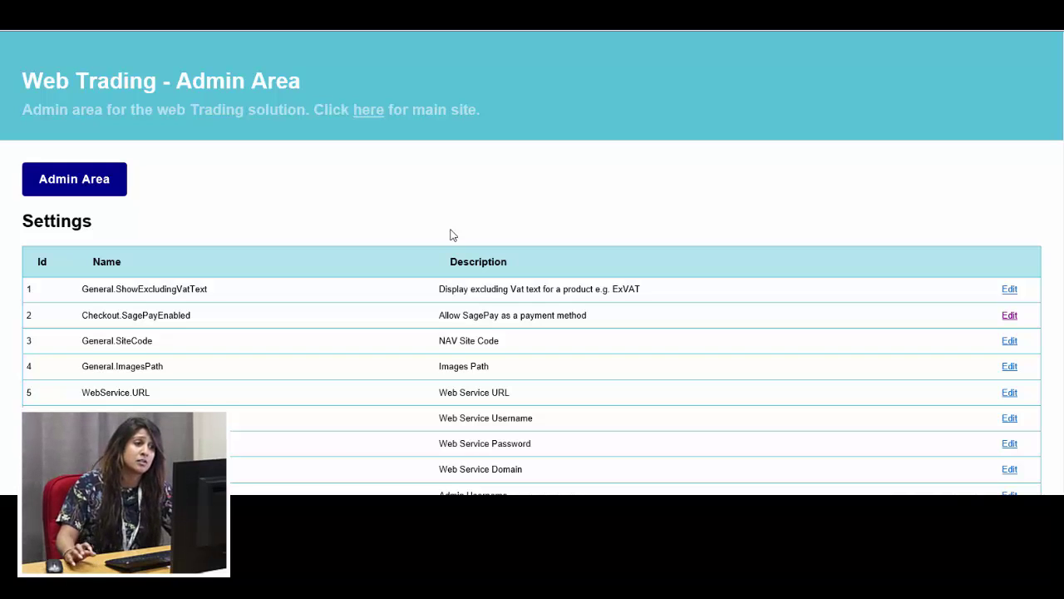
scroll(479, 233, down, 1)
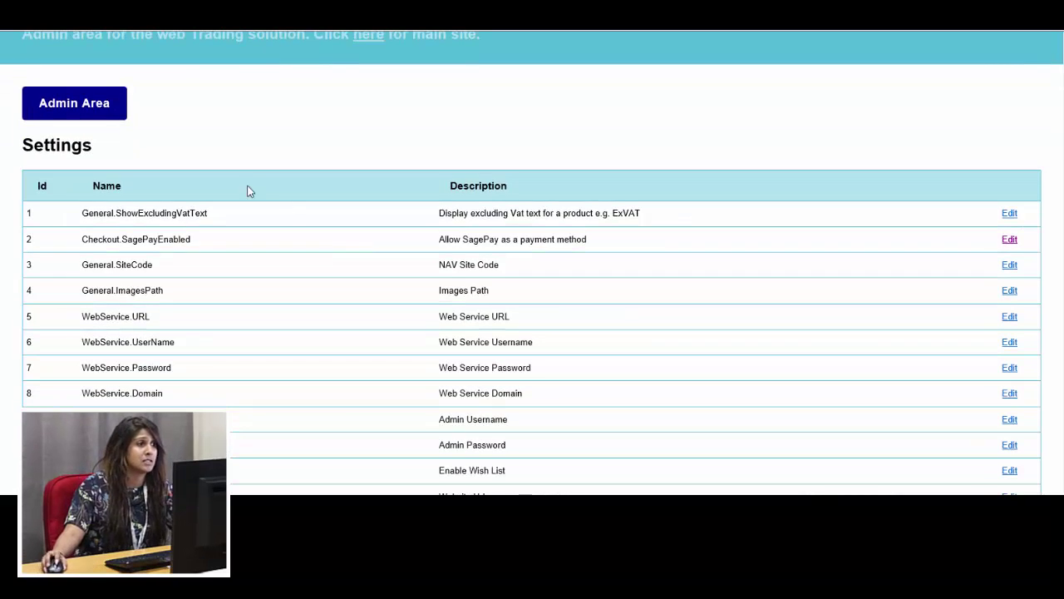
click(52, 108)
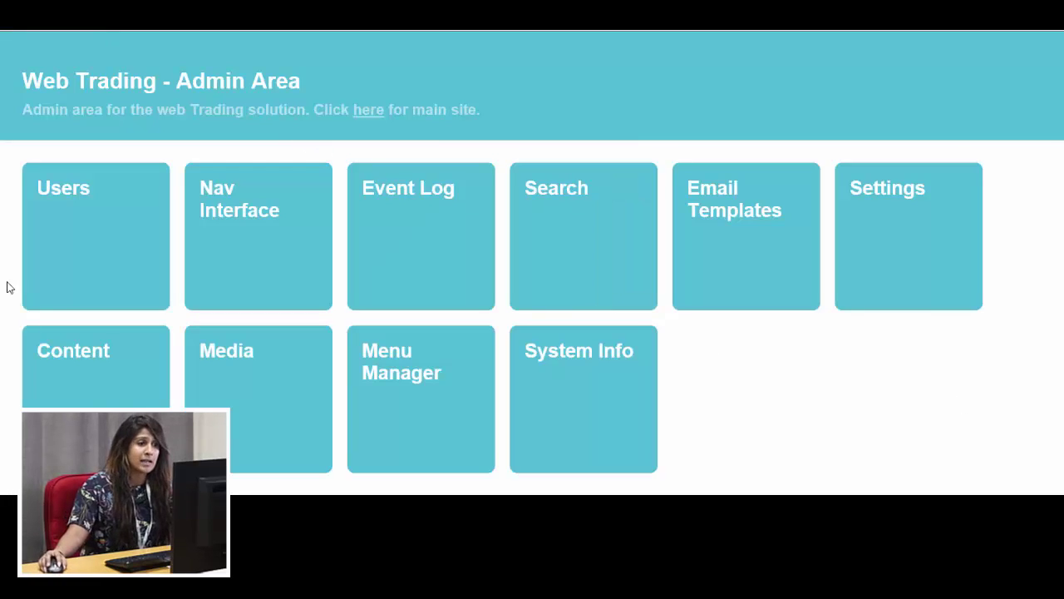
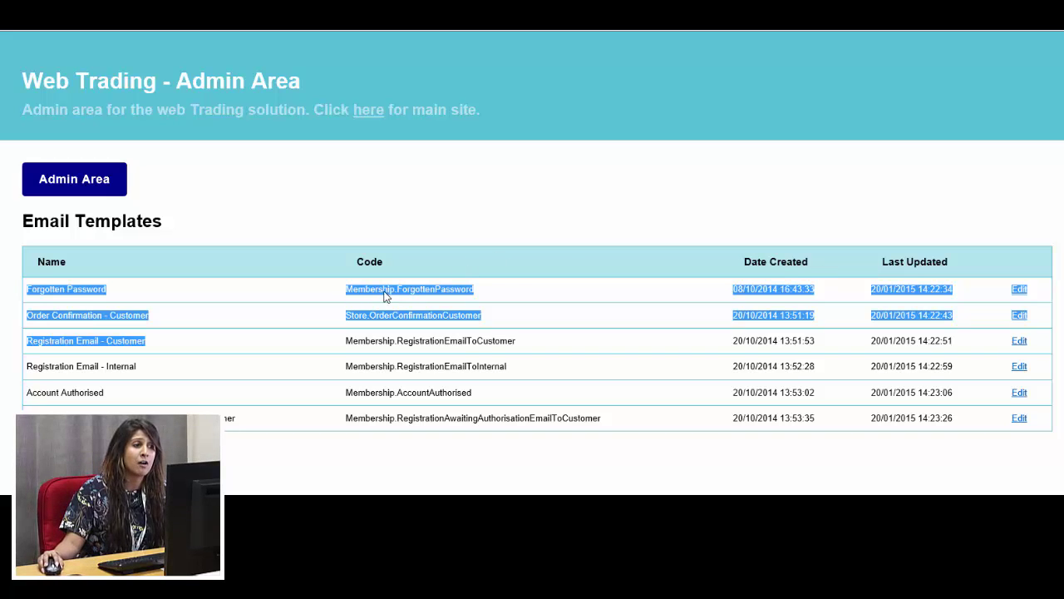
Read through the Forgotten Password email template, then go back to the email templates list
click(1021, 291)
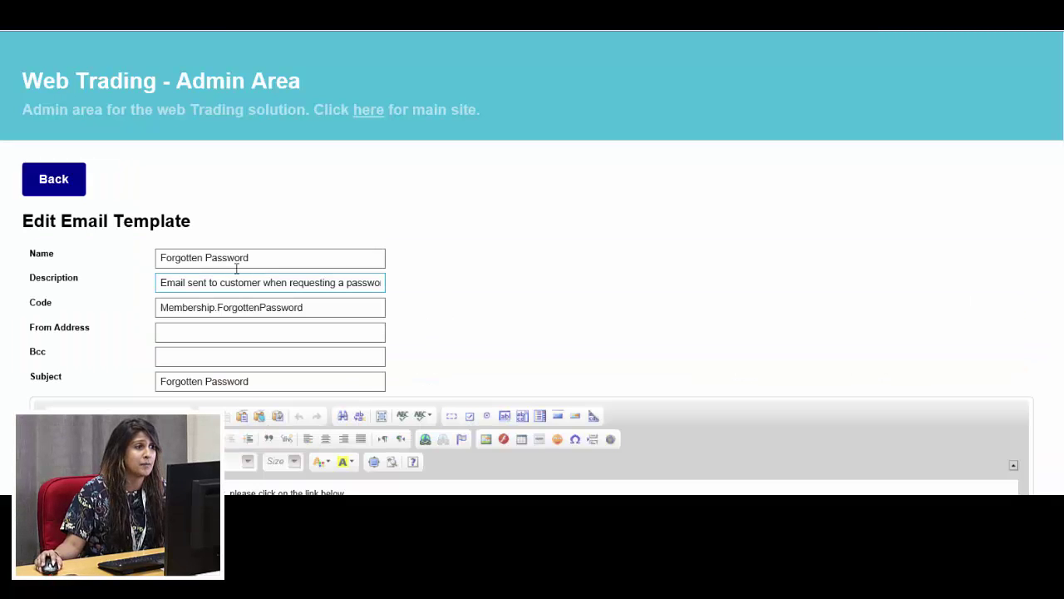
scroll(544, 133, down, 3)
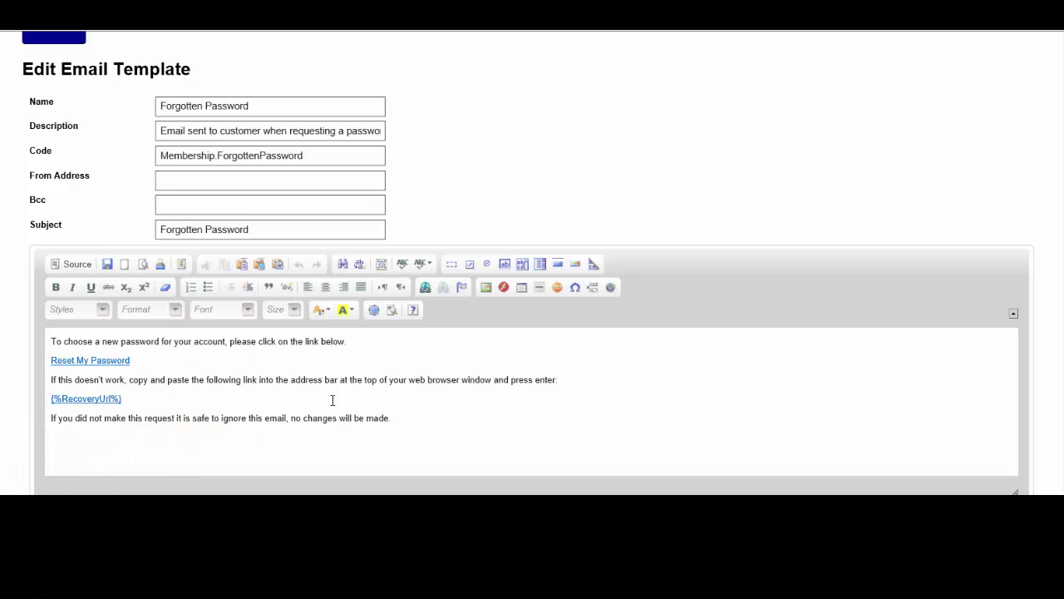
scroll(498, 425, up, 2)
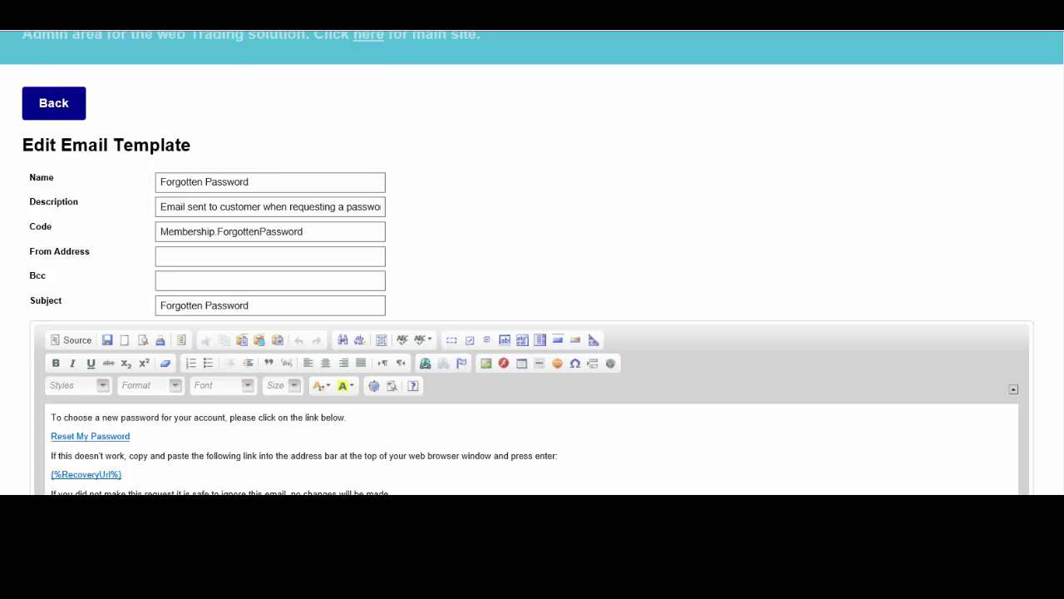
click(55, 117)
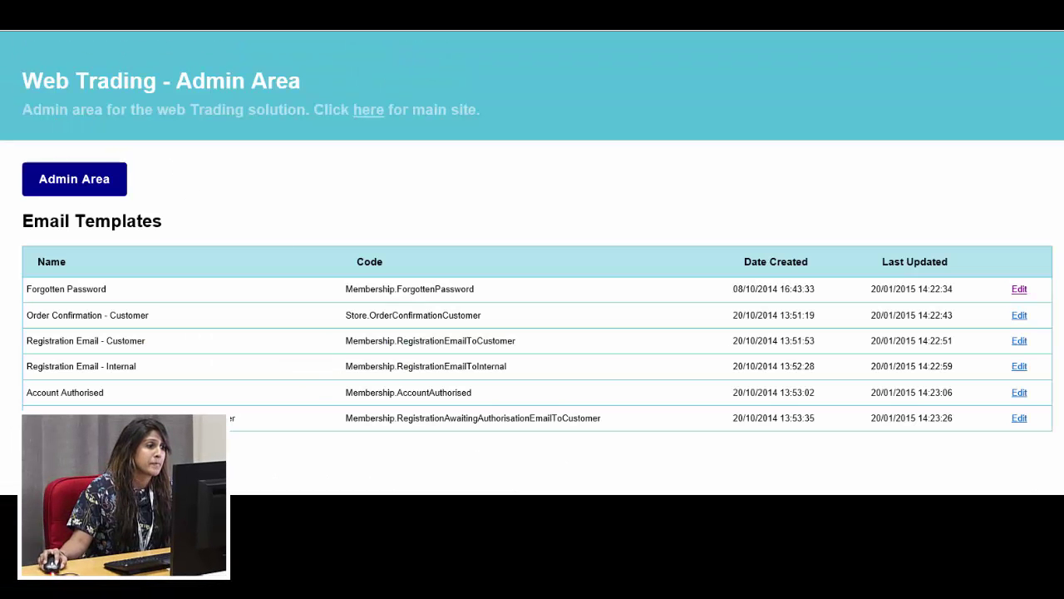
drag(52, 287, 420, 417)
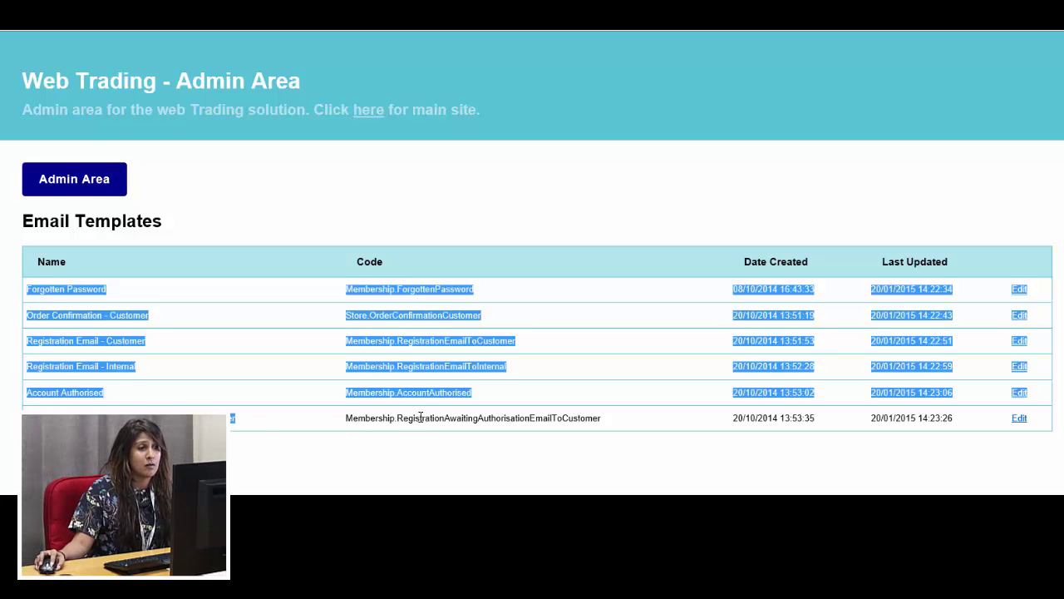
click(420, 417)
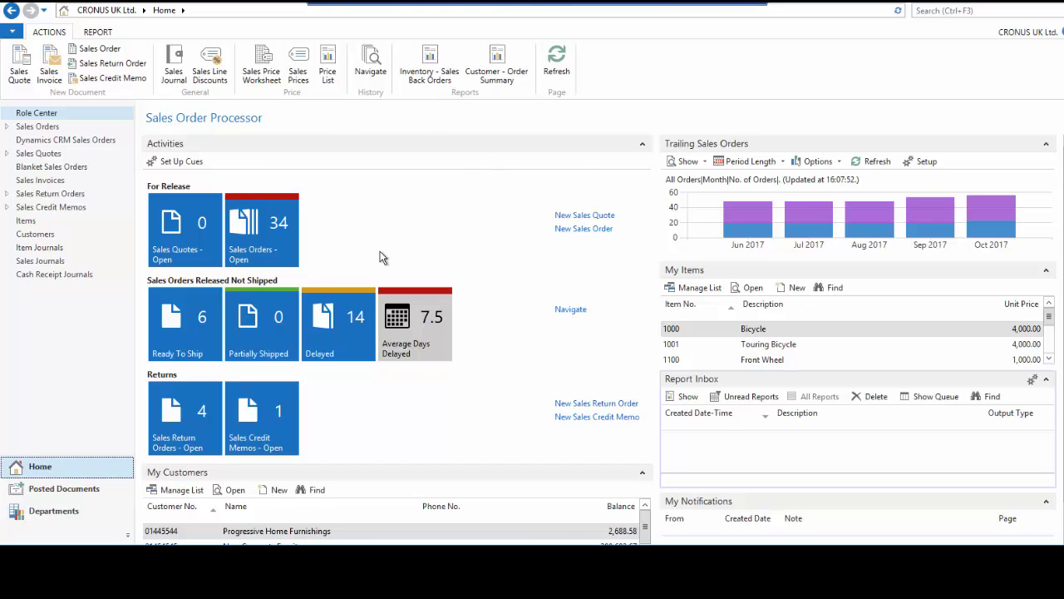
Go to Departments > eCommerce > Web Data > Web Site Items and scroll through the DEMO items
click(55, 510)
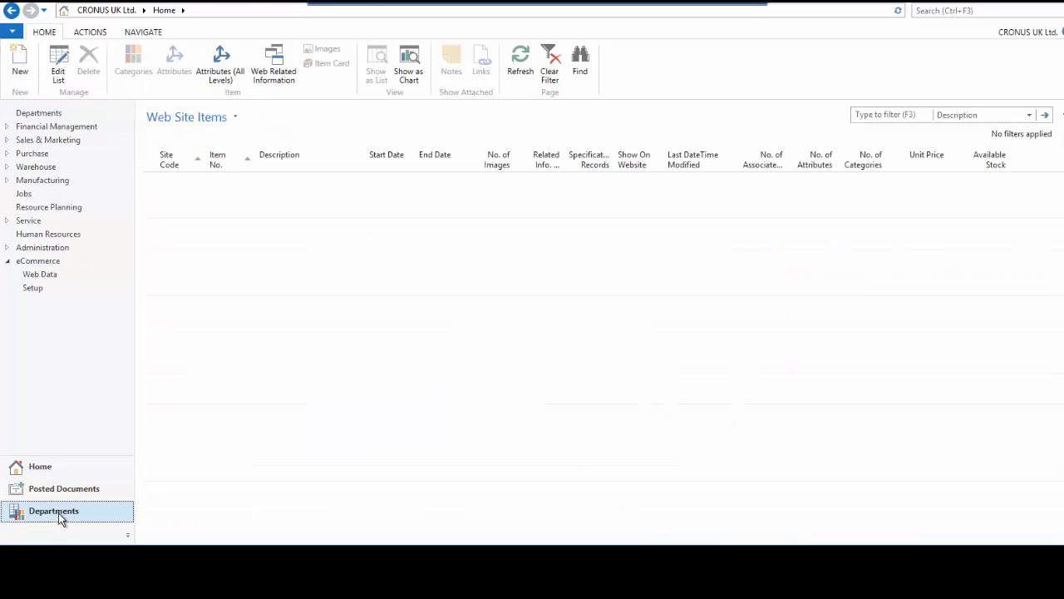
click(33, 263)
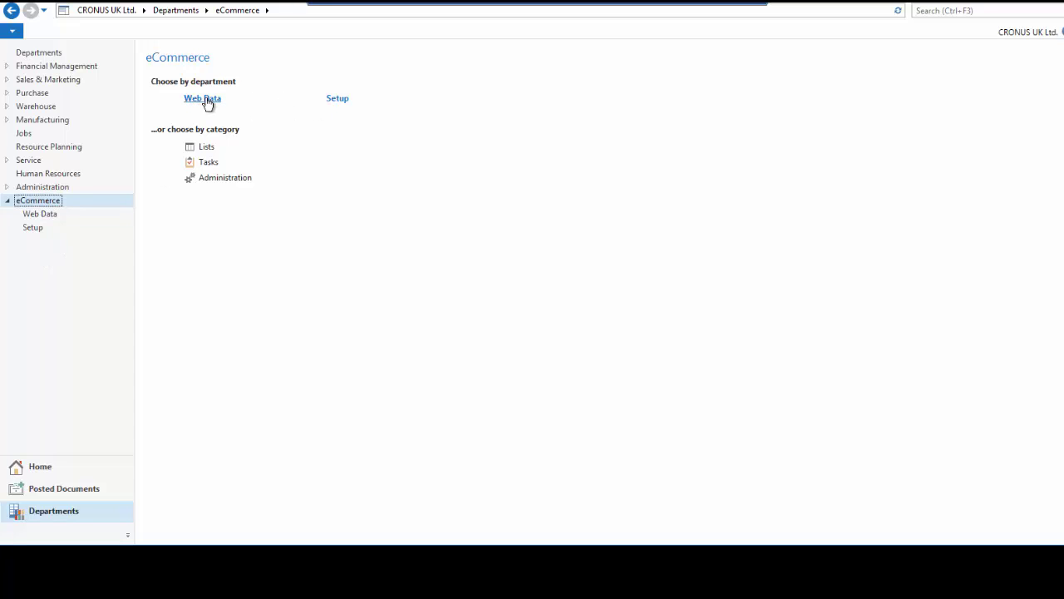
click(207, 101)
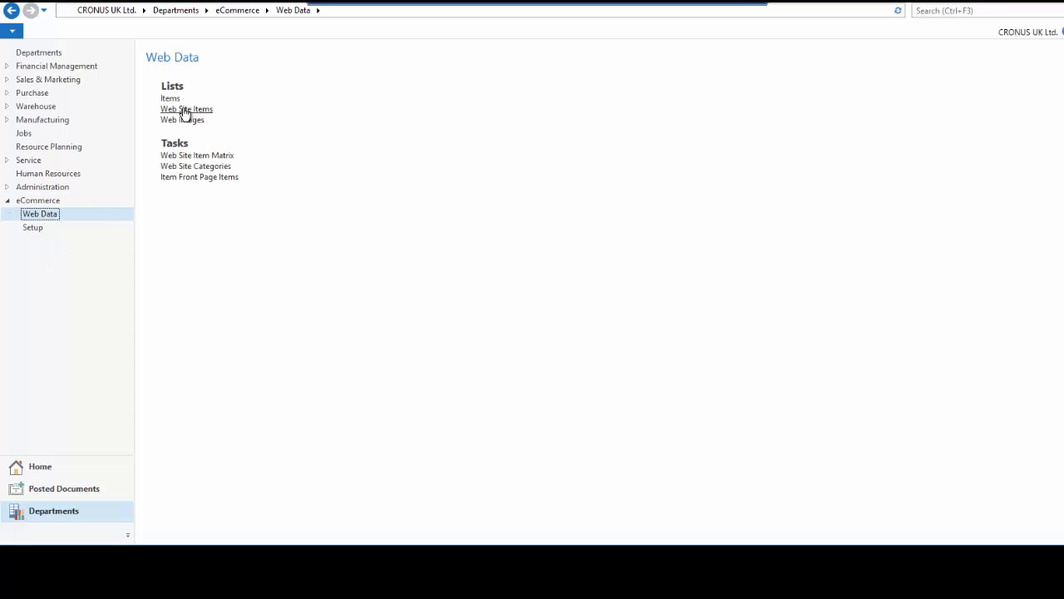
click(186, 110)
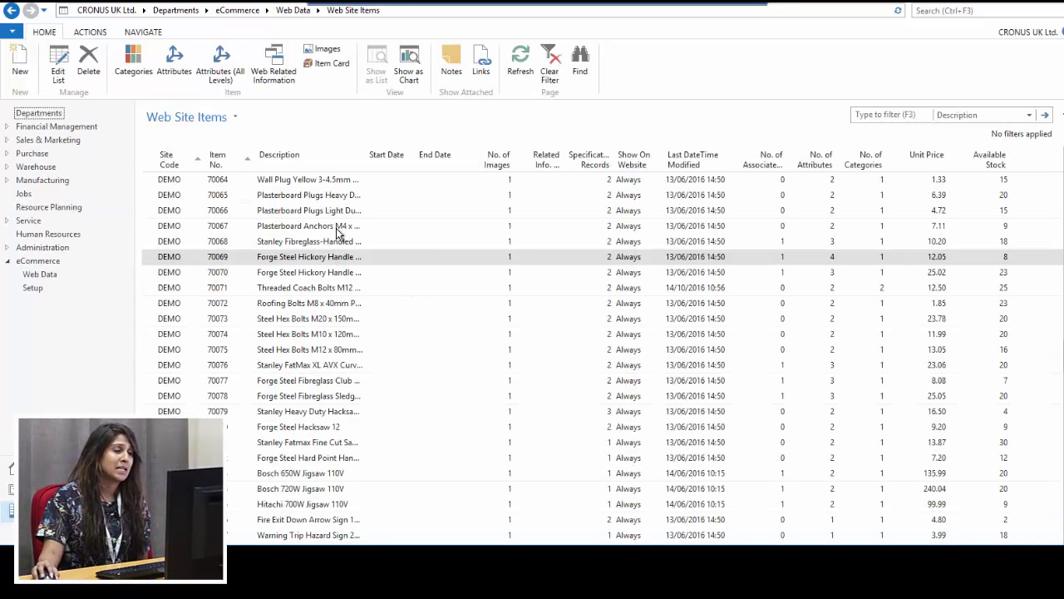
scroll(316, 260, down, 3)
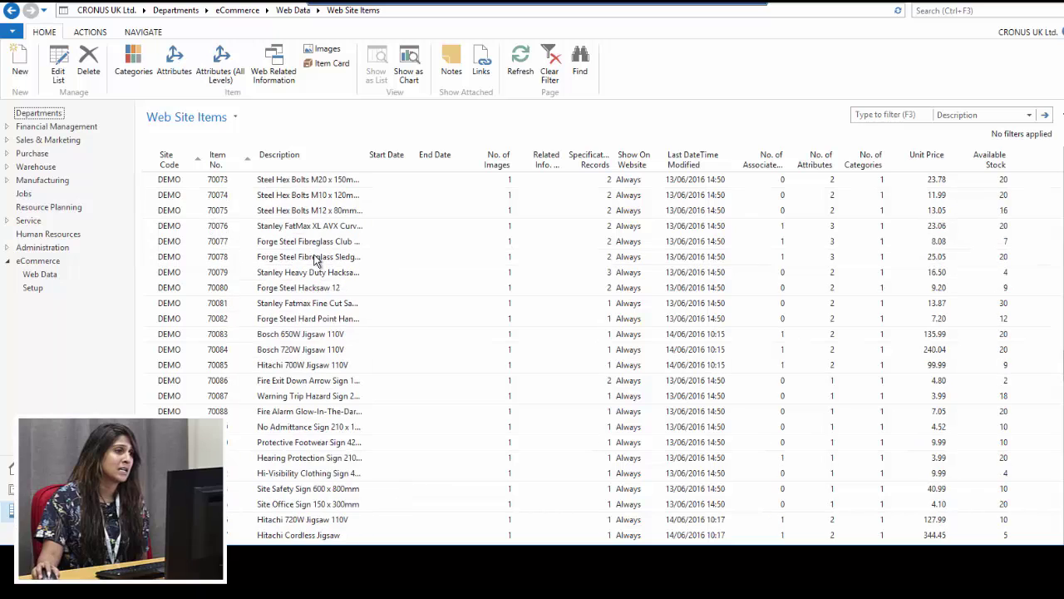
scroll(316, 260, up, 9)
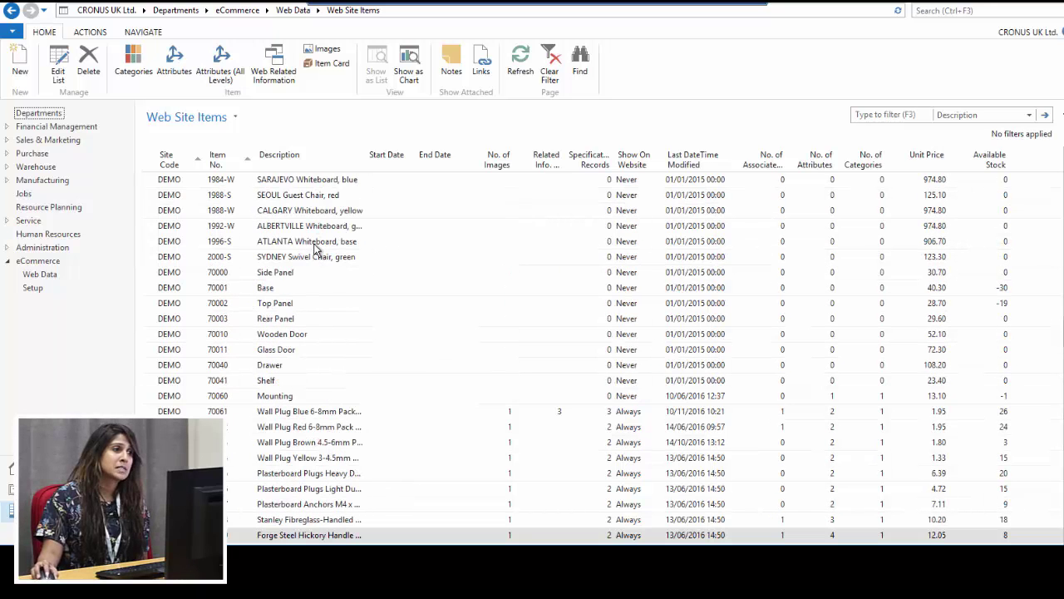
scroll(316, 249, up, 2)
click(306, 195)
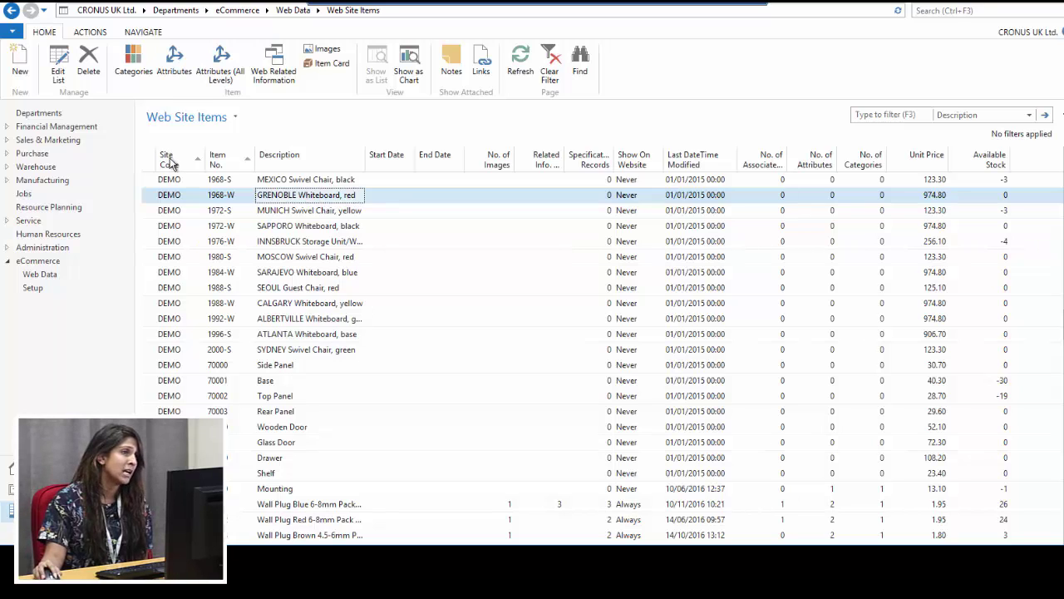
click(174, 275)
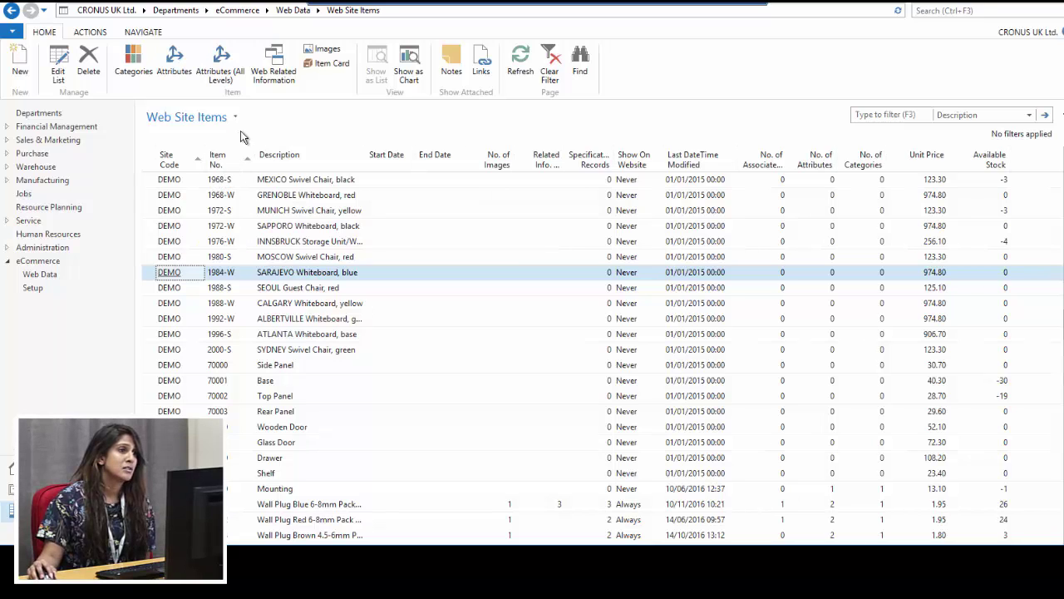
click(234, 180)
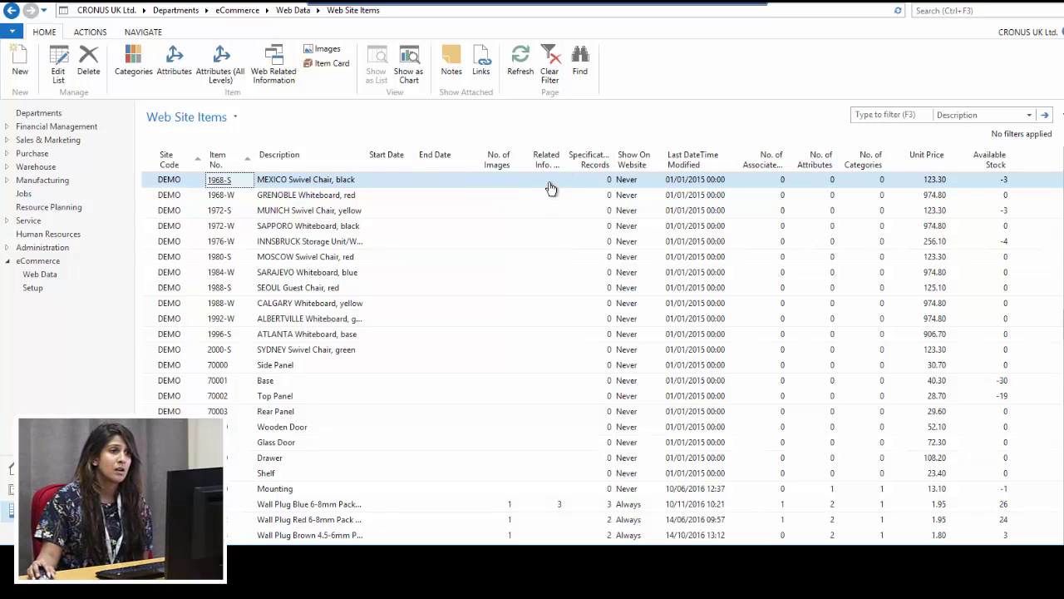
click(545, 180)
click(497, 181)
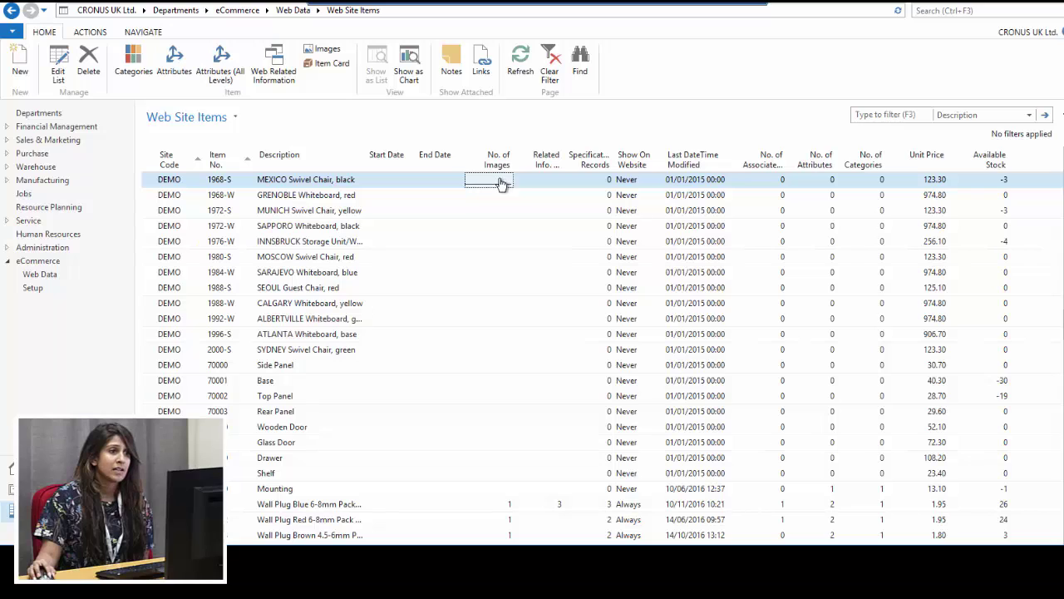
click(498, 183)
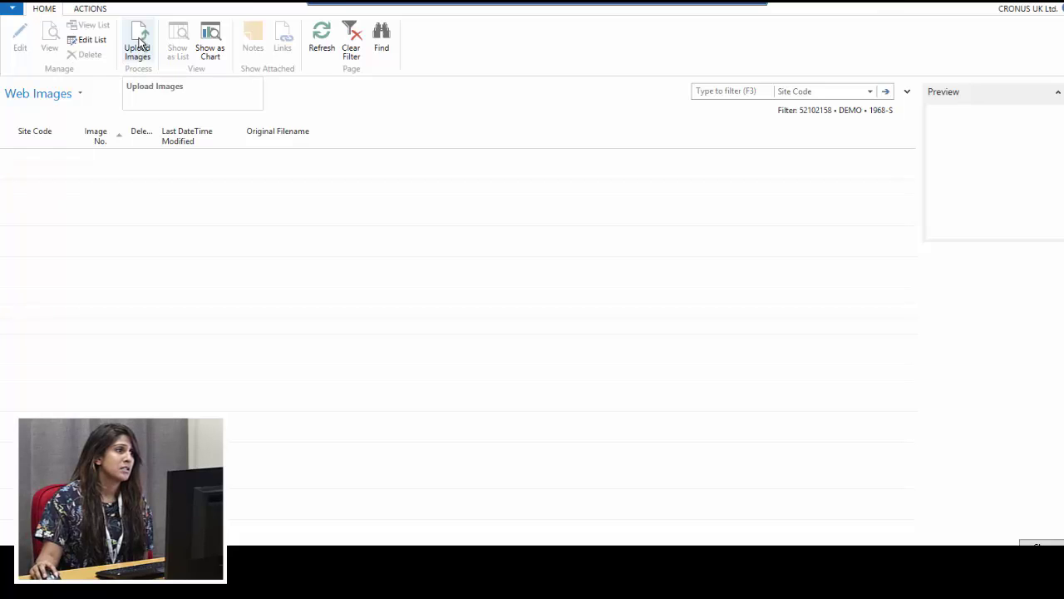
click(139, 43)
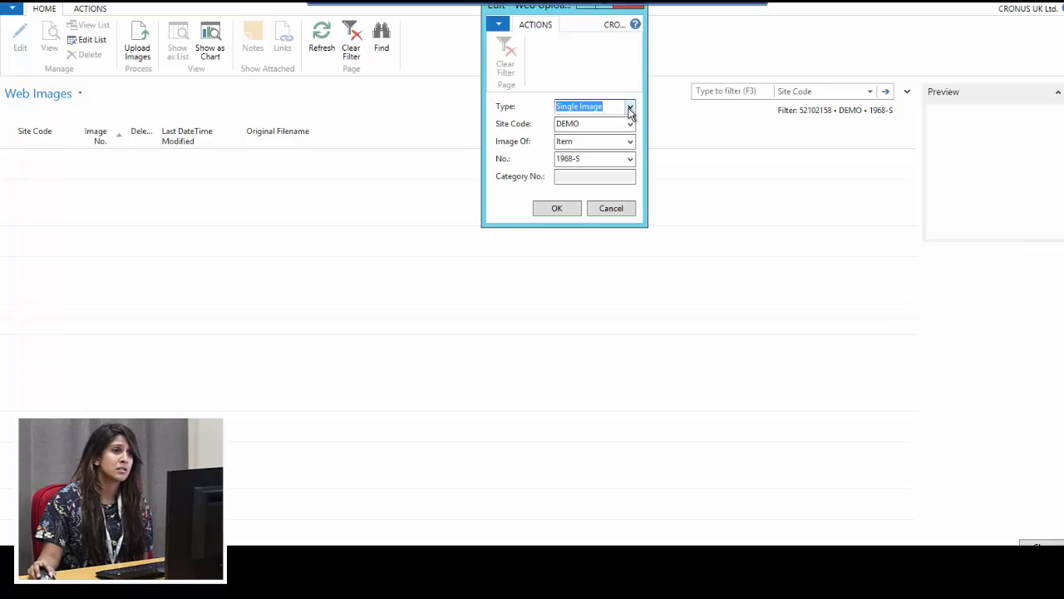
click(630, 109)
click(595, 74)
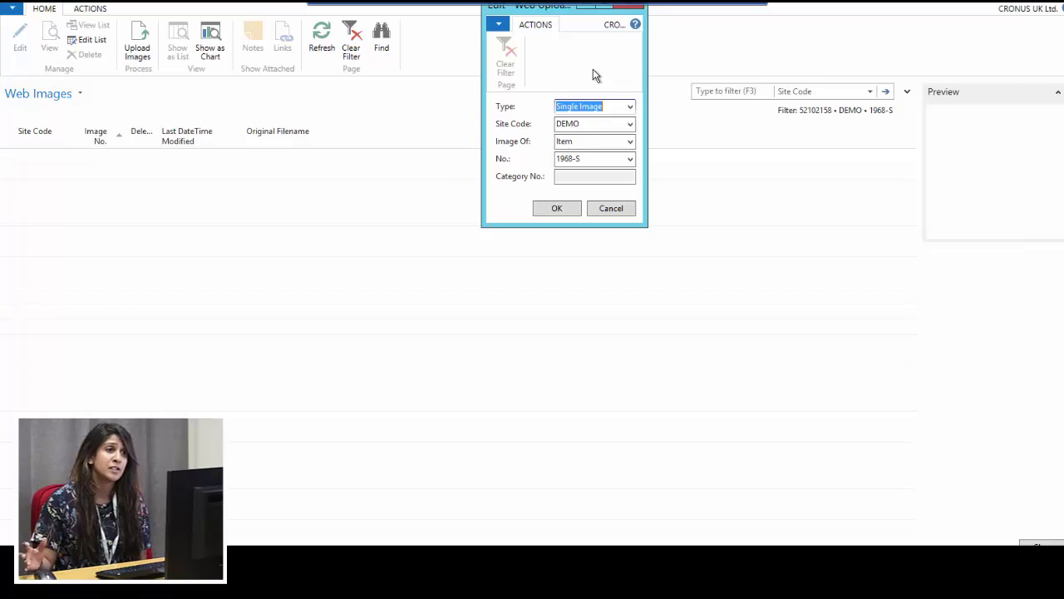
click(587, 158)
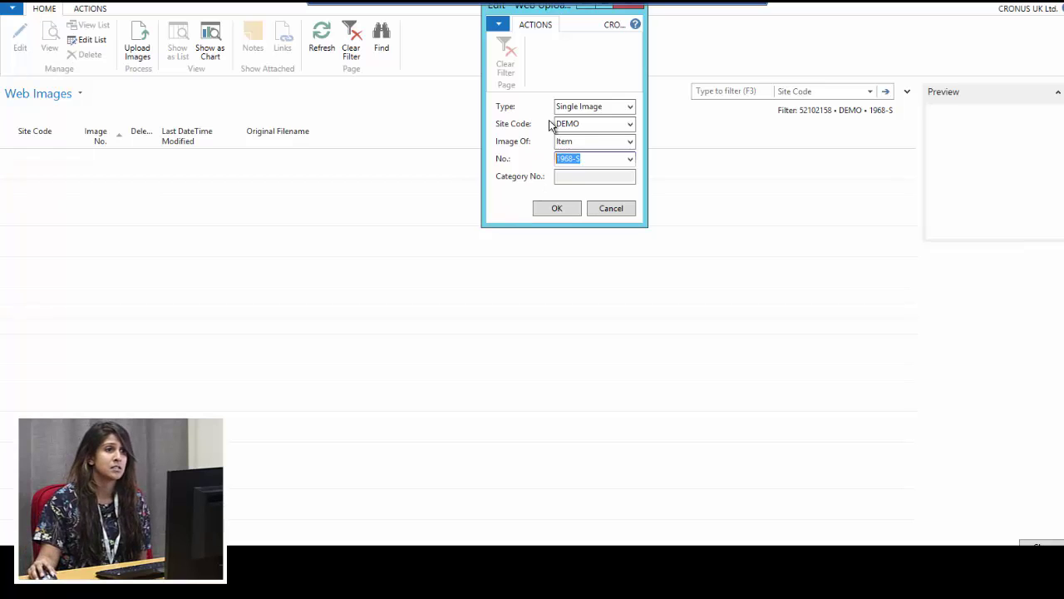
click(555, 207)
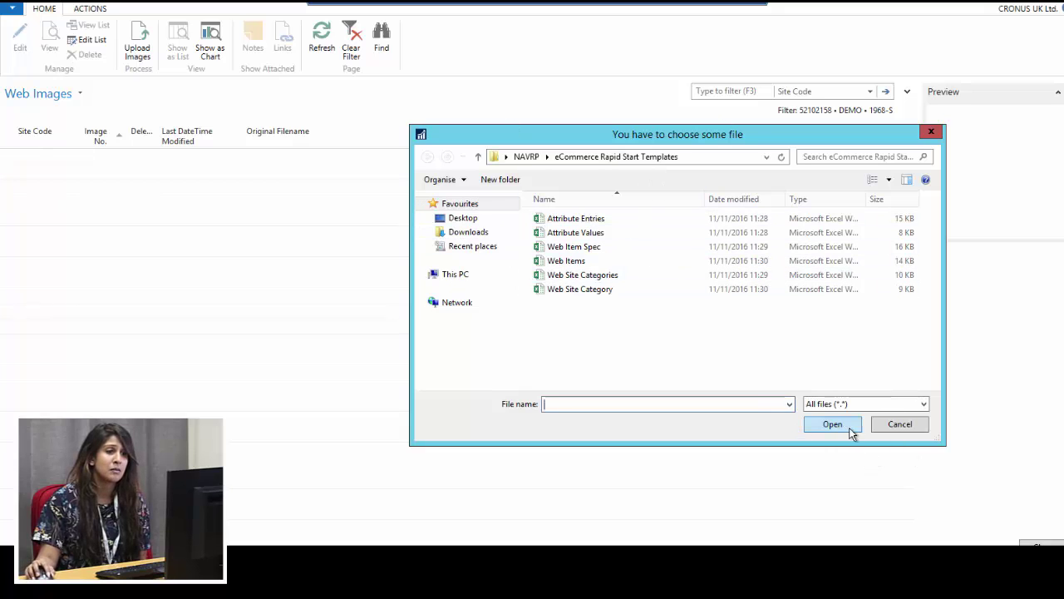
click(931, 131)
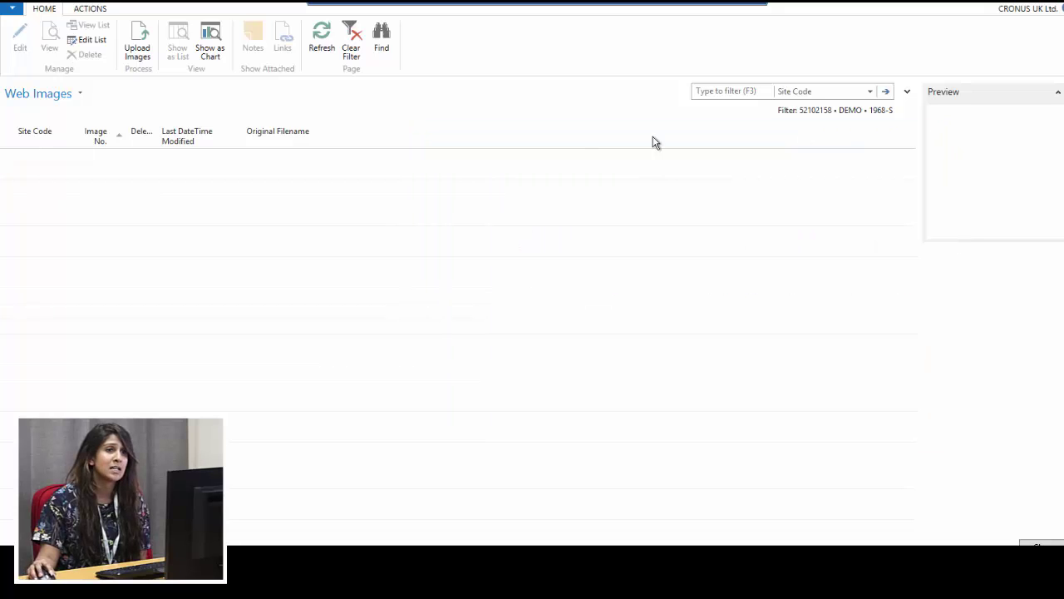
click(662, 305)
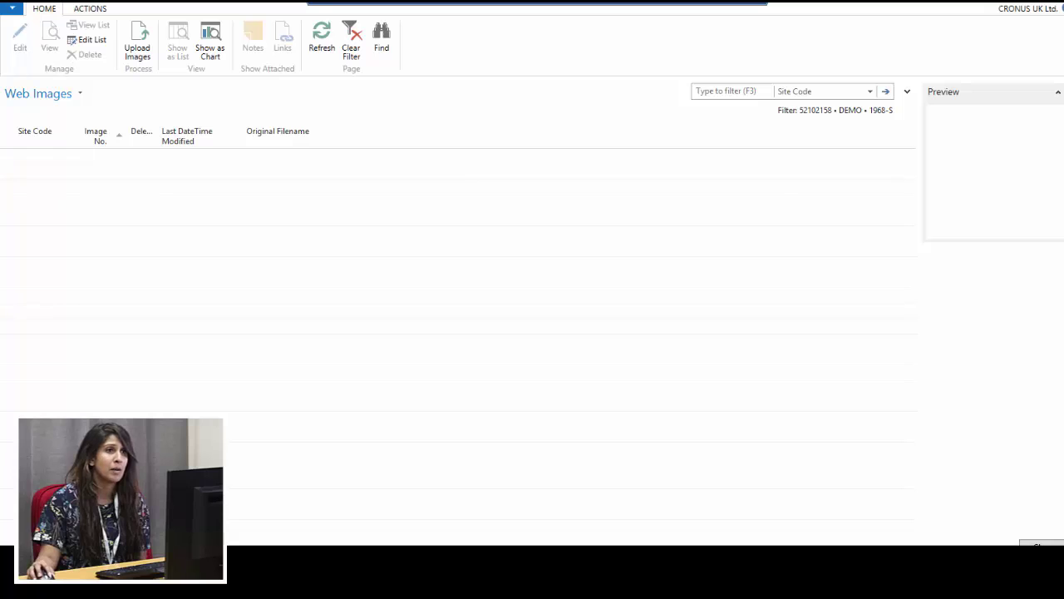
key(Escape)
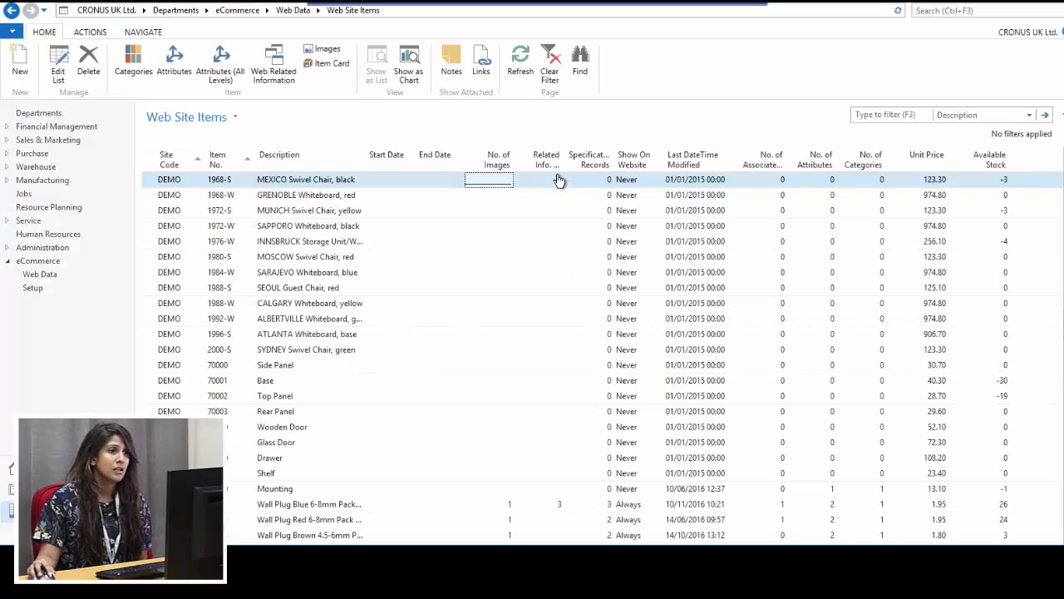
Check item 1968-S's related web information, which has no entries, and close it
click(549, 181)
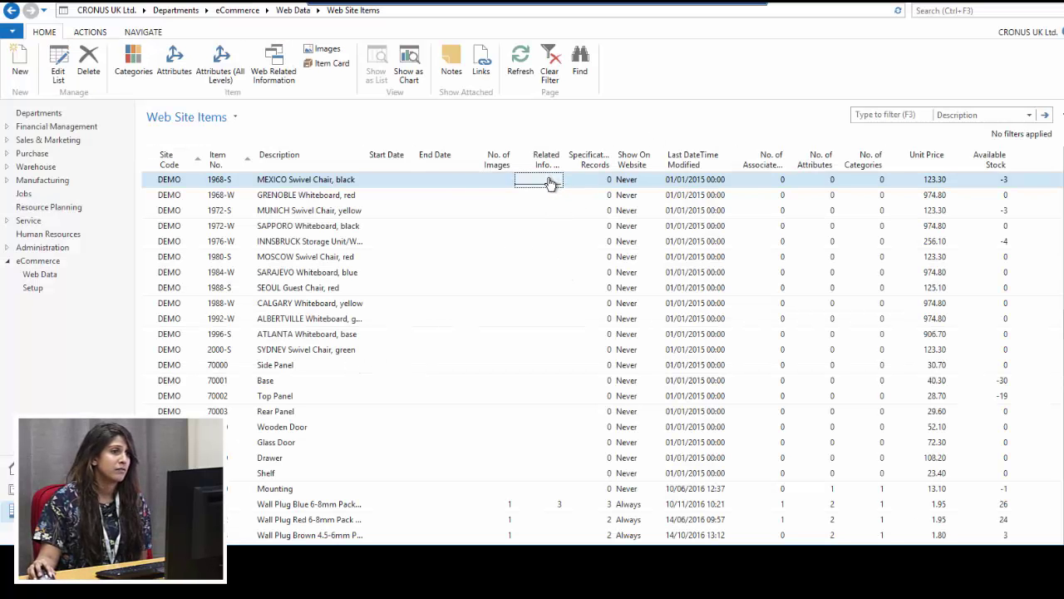
click(549, 181)
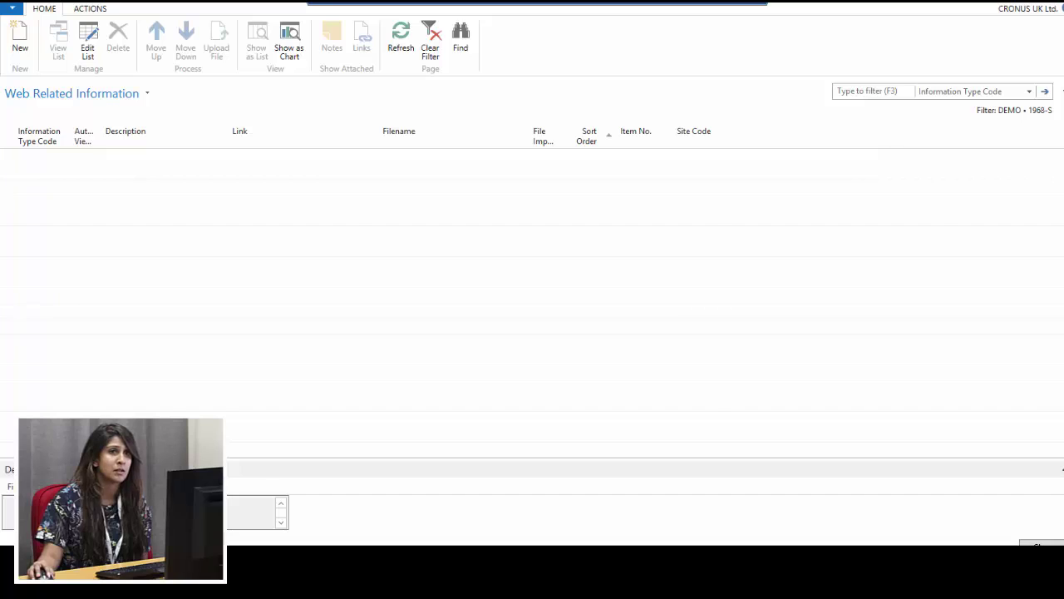
key(Escape)
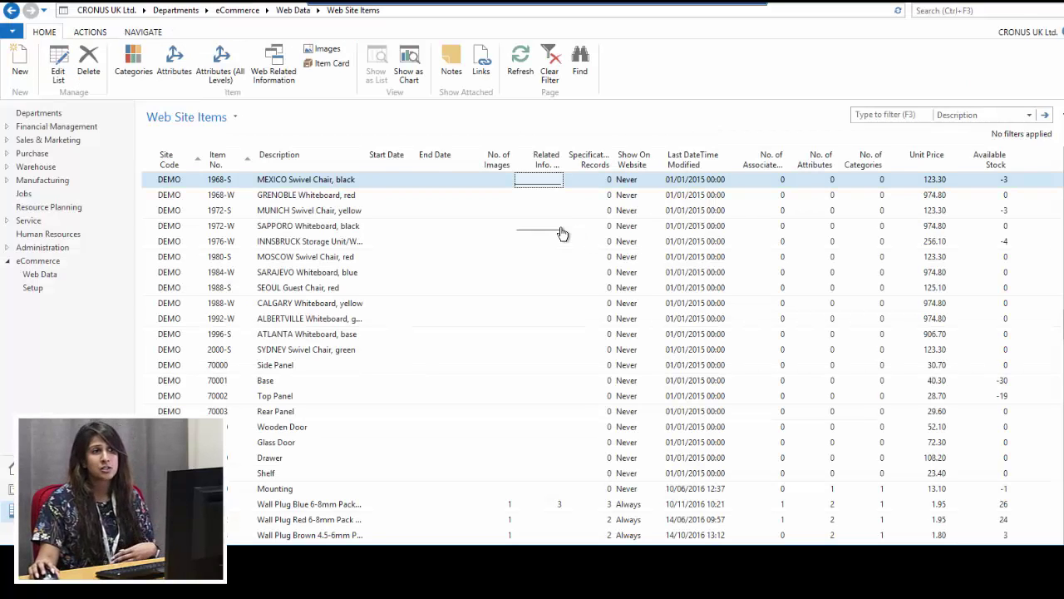
scroll(582, 346, down, 2)
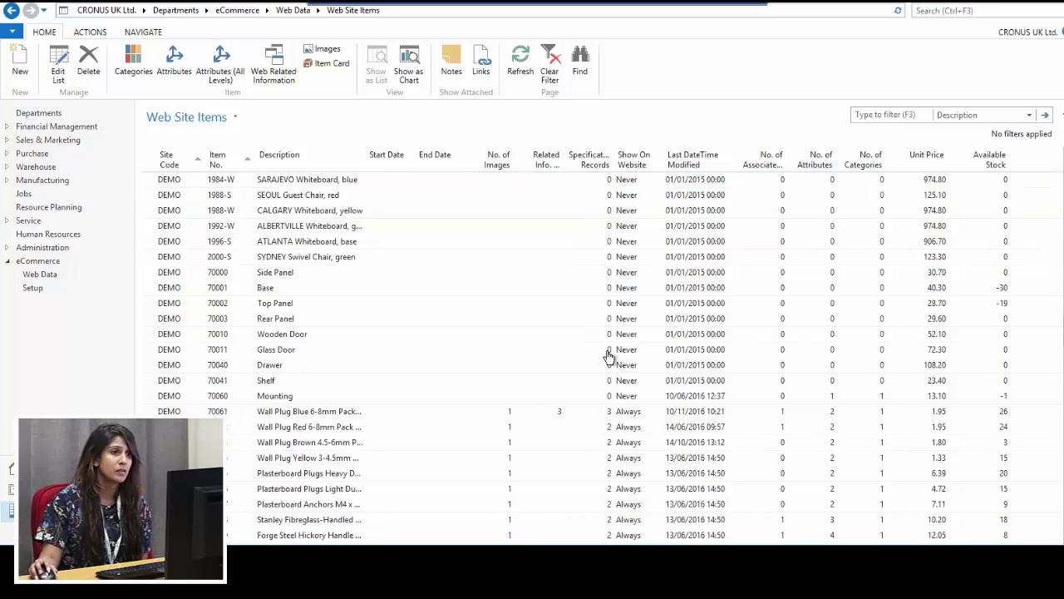
scroll(603, 368, down, 1)
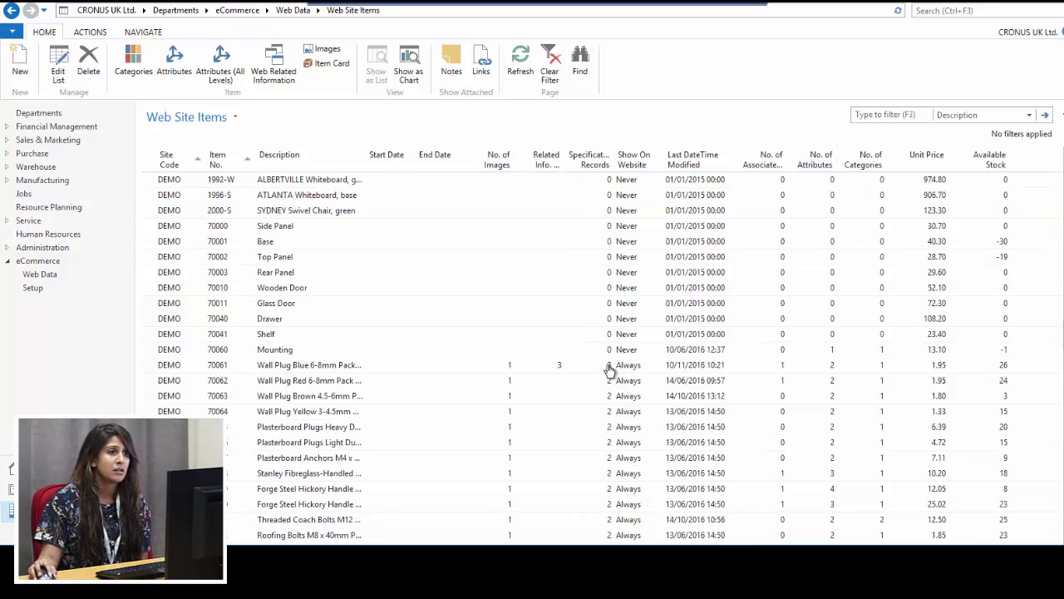
click(608, 370)
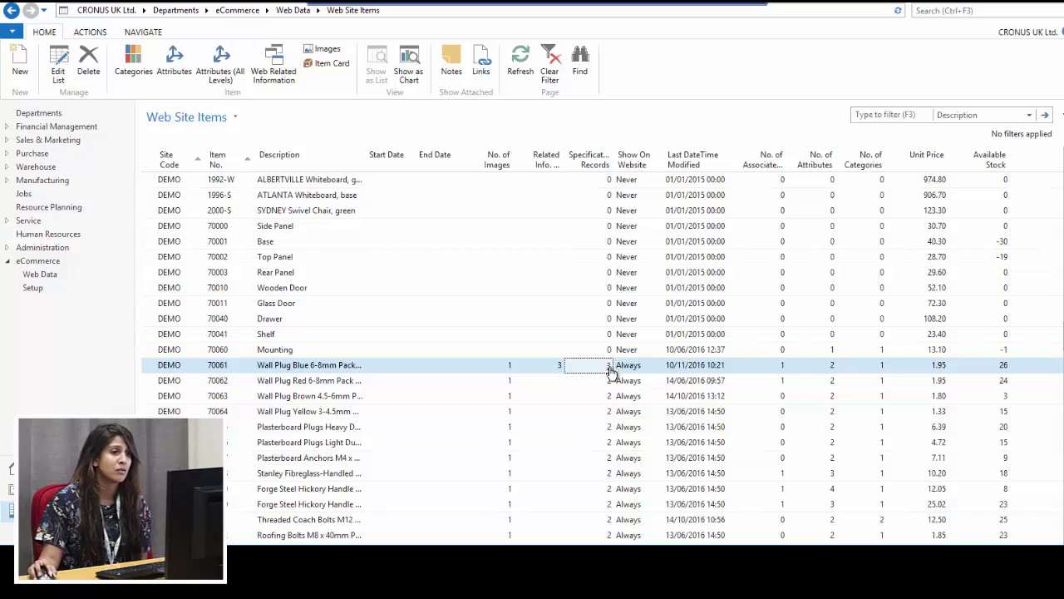
click(611, 368)
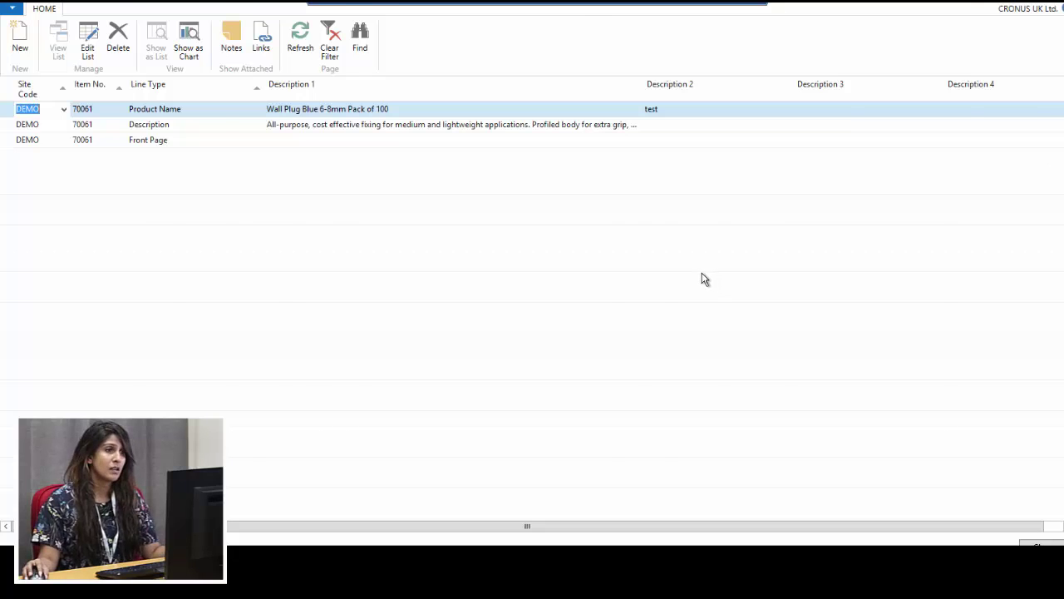
key(Escape)
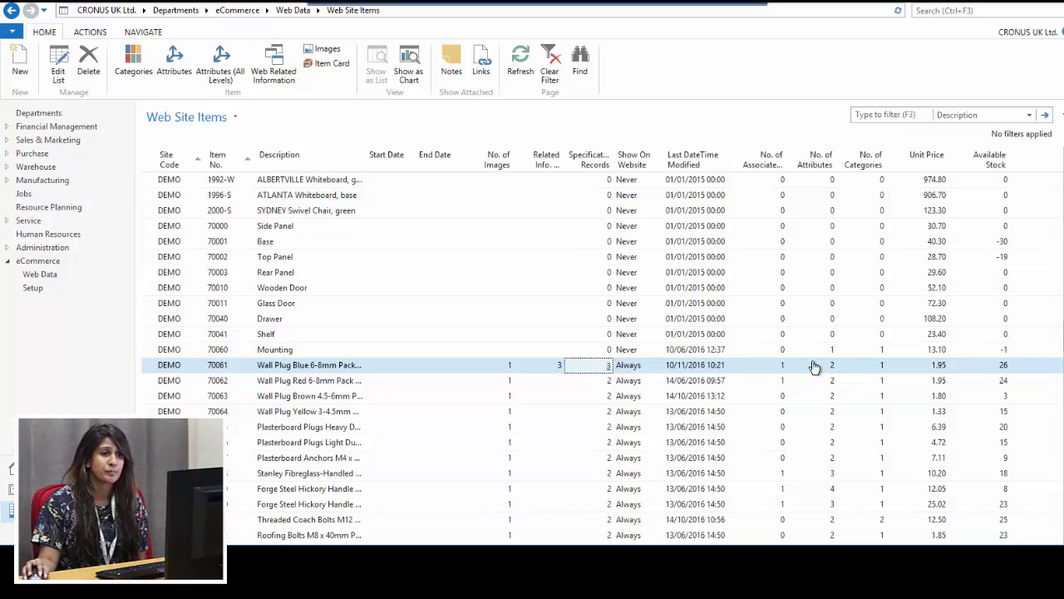
Check item 70061's associated items, then show its attributes: WALLPLUGSIZE 6-8MM and WALLPLUGTYPE PLASTIC
click(784, 368)
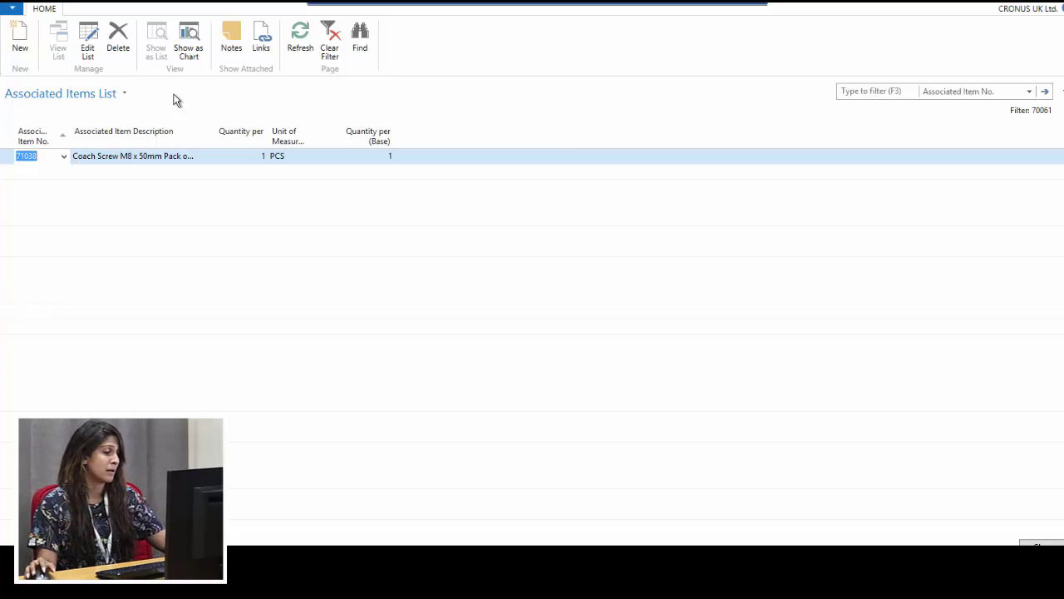
key(Escape)
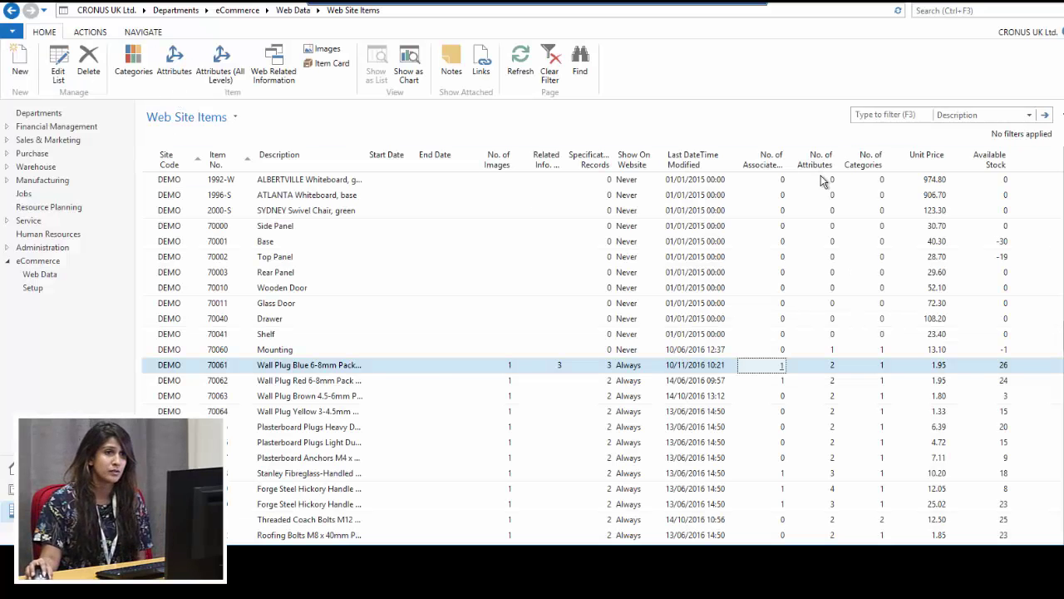
click(833, 371)
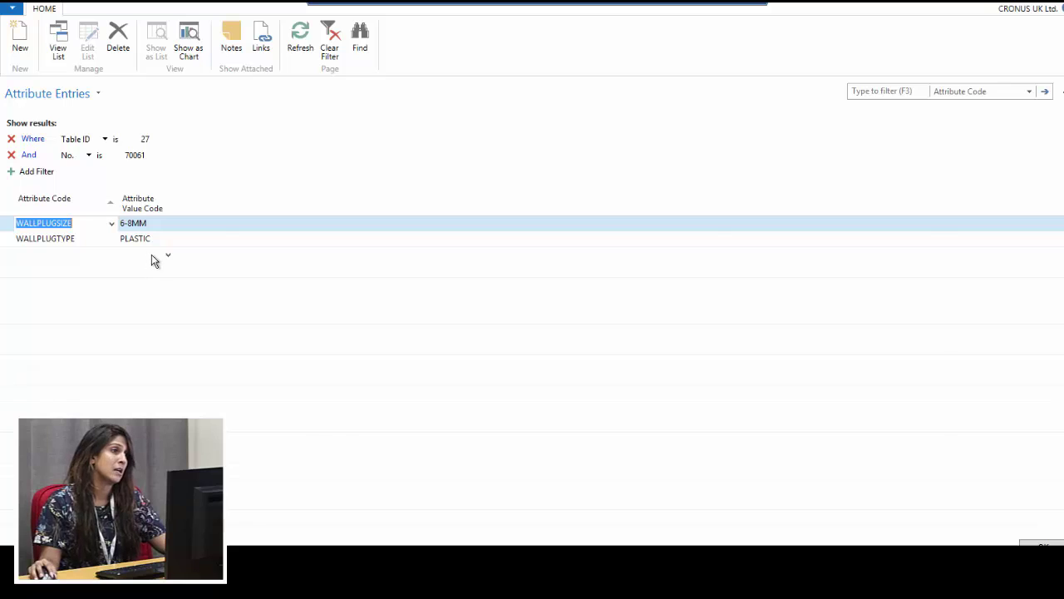
Close item 70061's Attribute Entries to return to Web Site Items
key(Escape)
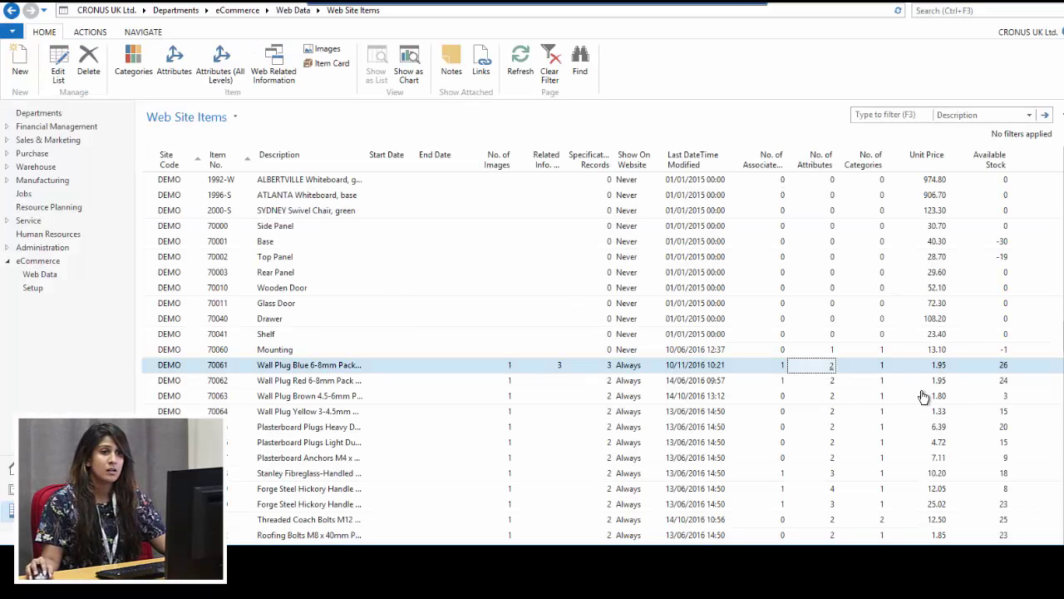
Open item 70061's category, expand DEMO > DEMO-CABLES > DEMO-CABLES-PHONE, and list its cables 71026–71028
click(881, 369)
click(882, 368)
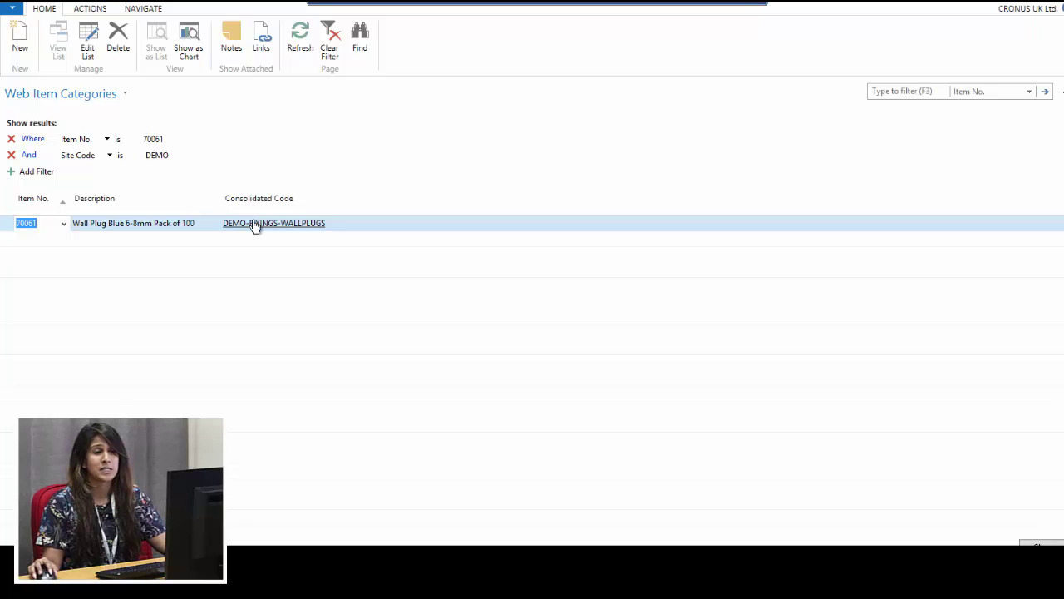
click(255, 225)
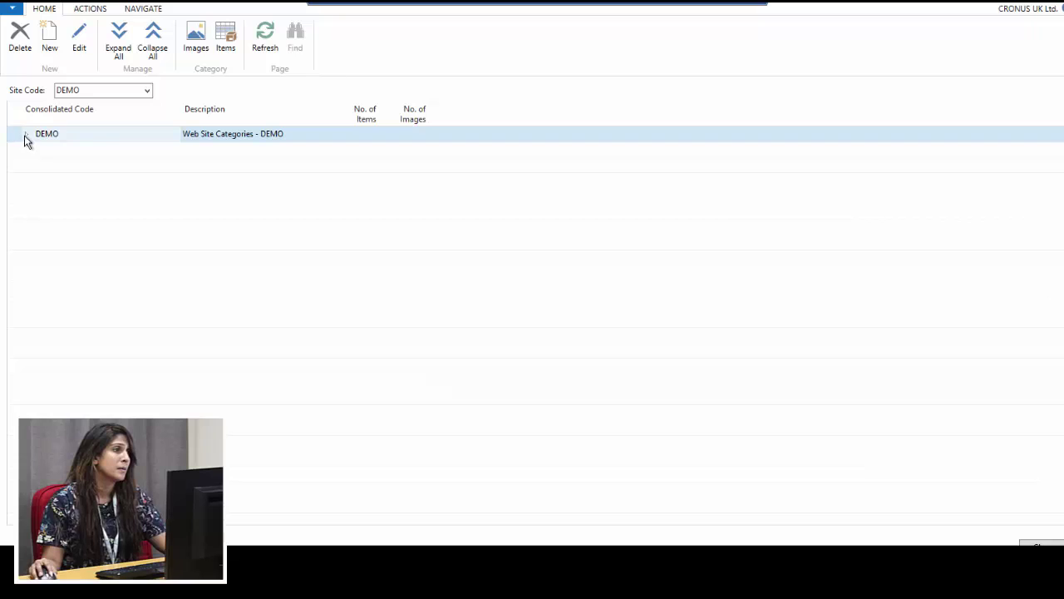
click(29, 136)
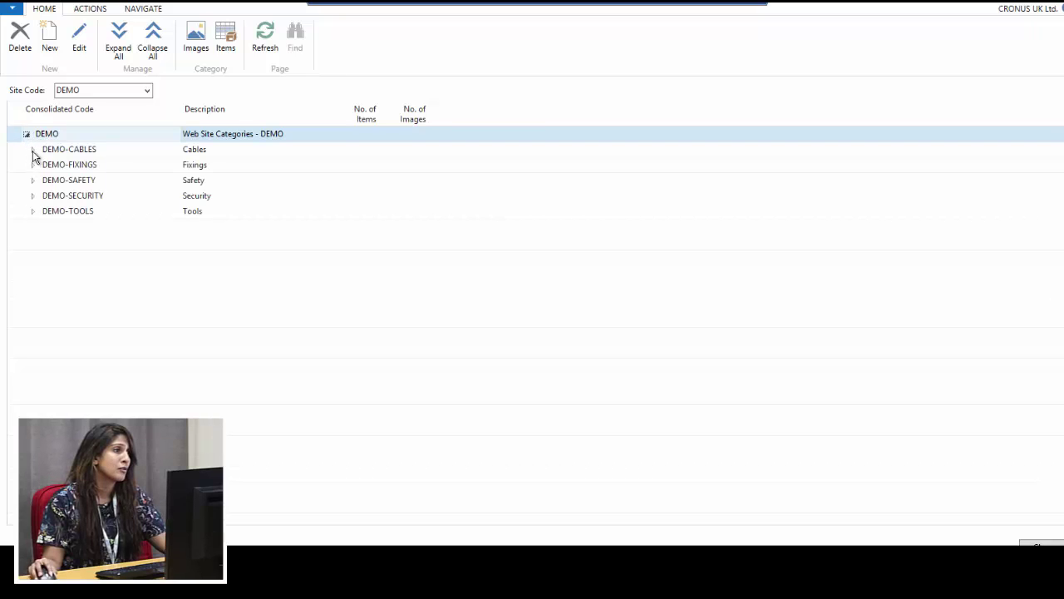
click(33, 150)
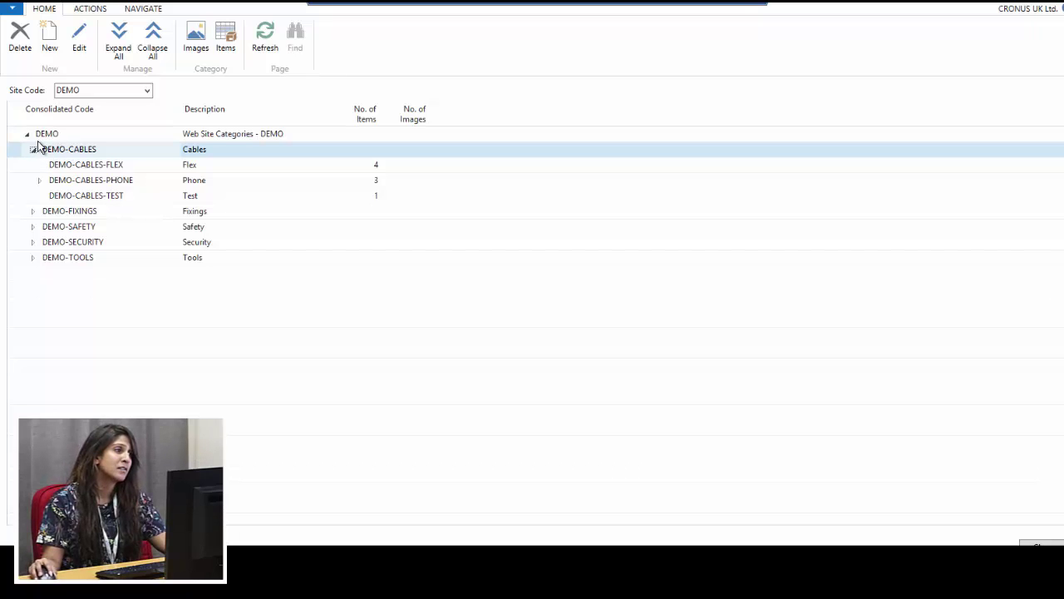
click(39, 179)
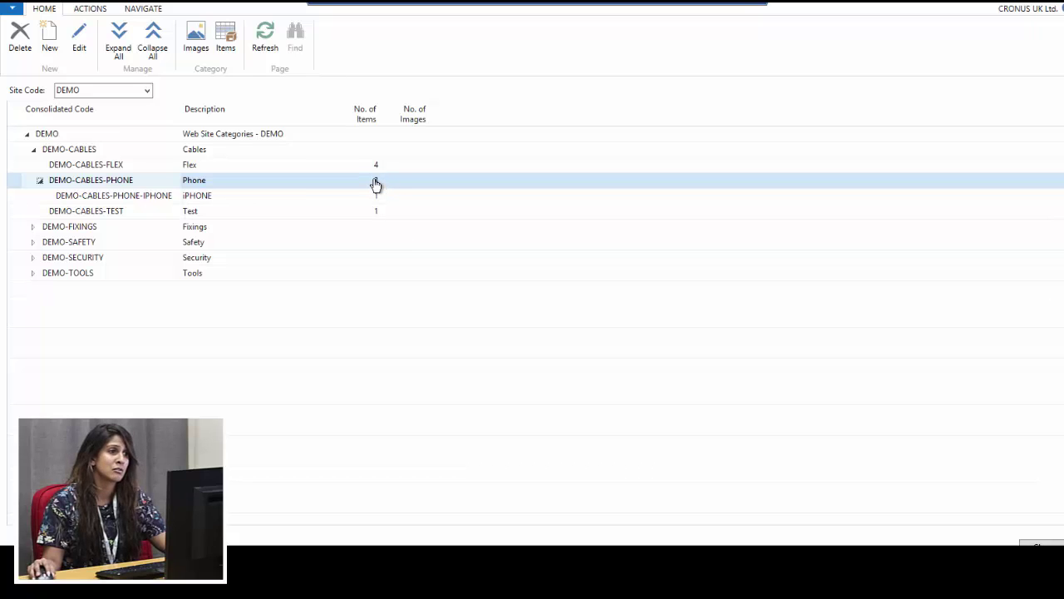
click(376, 182)
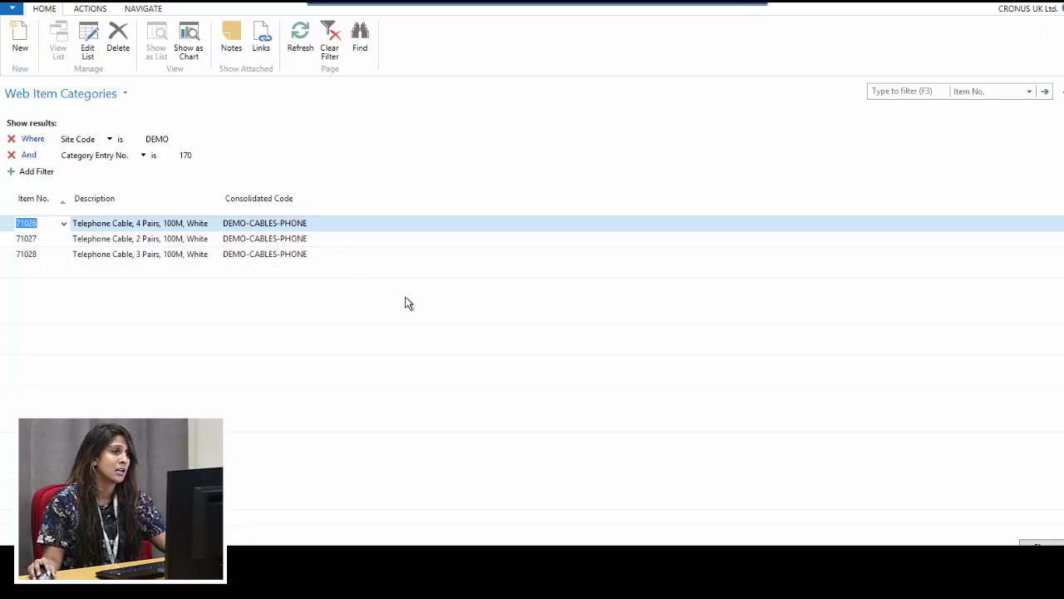
Close the Phone category items and category tree pages to return to Web Site Items
key(Escape)
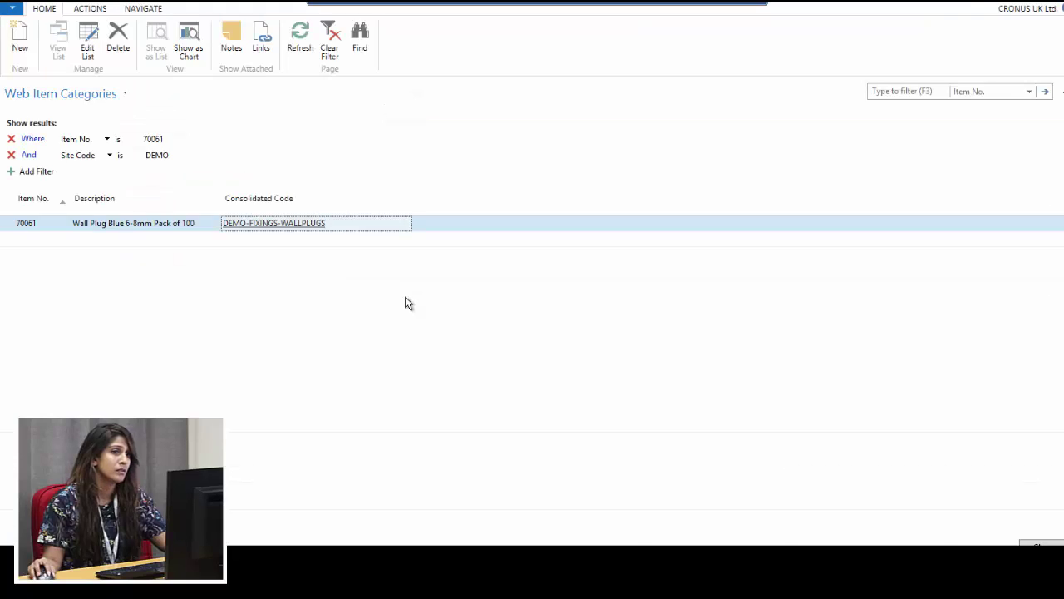
key(Escape)
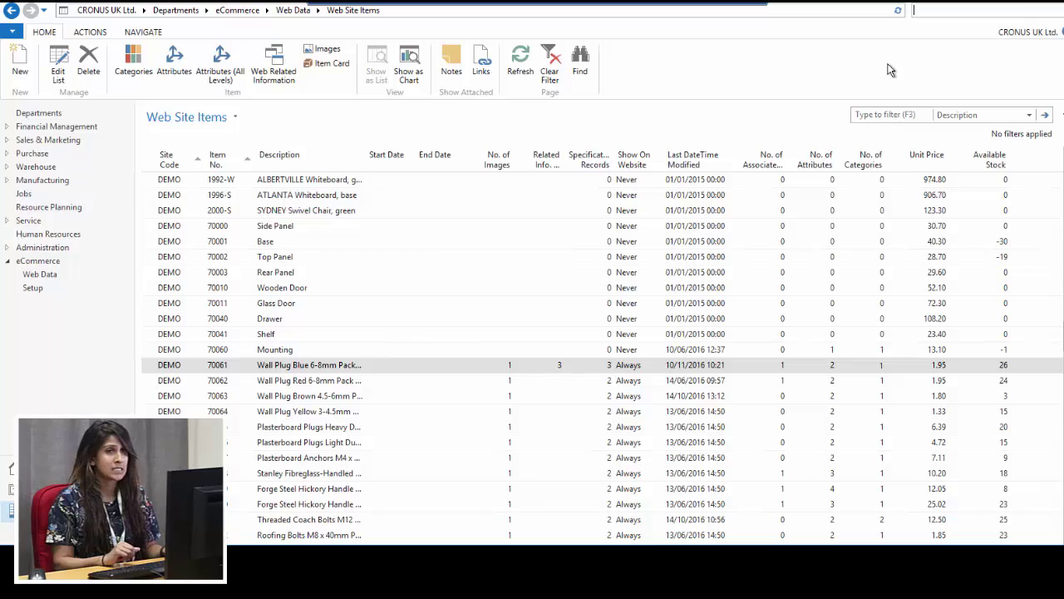
Search for 'web site', then open the DEMO web site card in the Web Sites list for editing
text(web site)
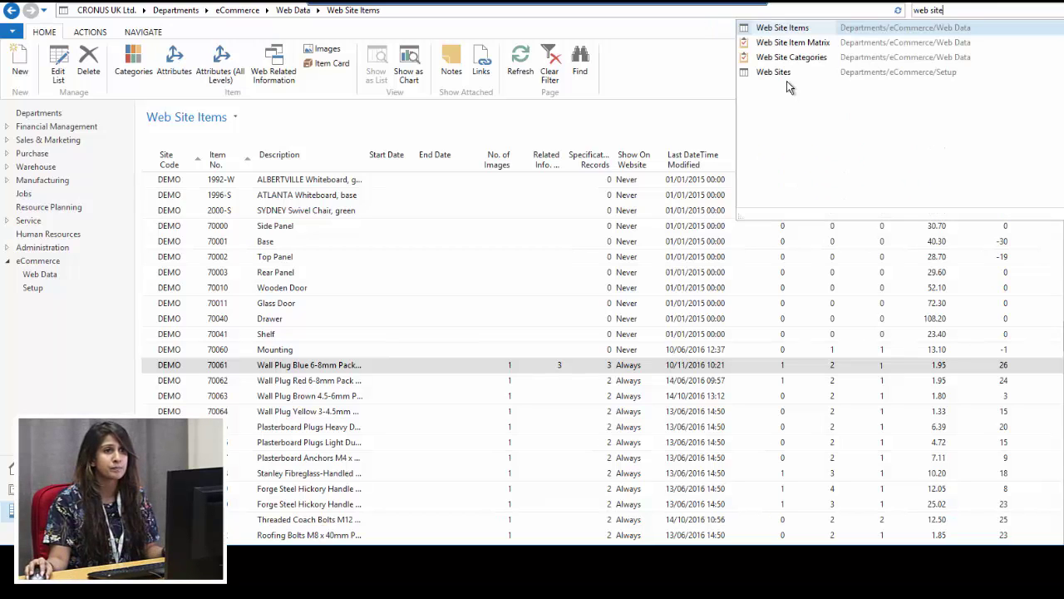
click(785, 75)
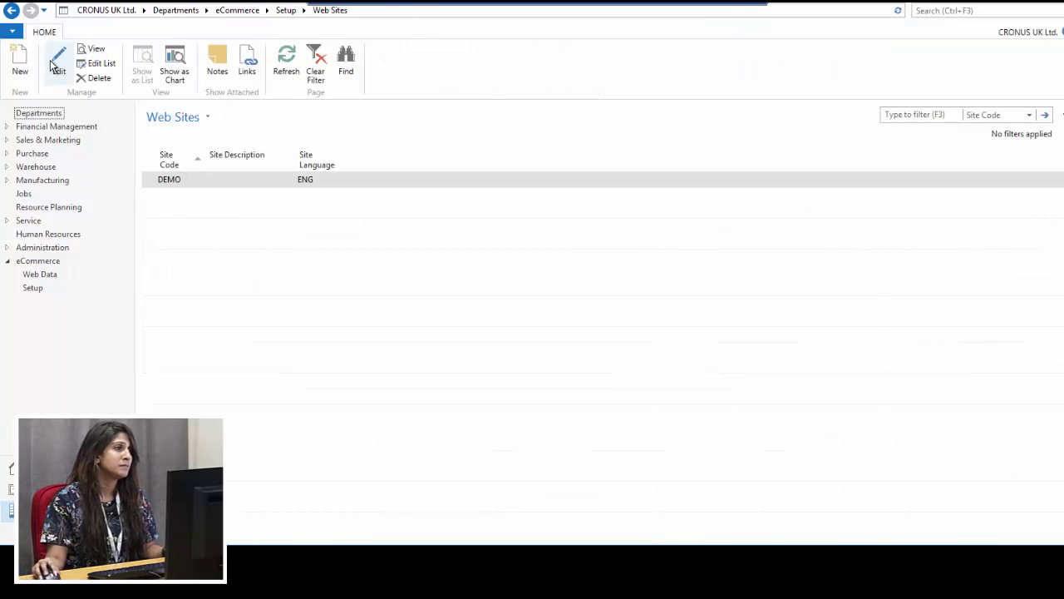
click(59, 66)
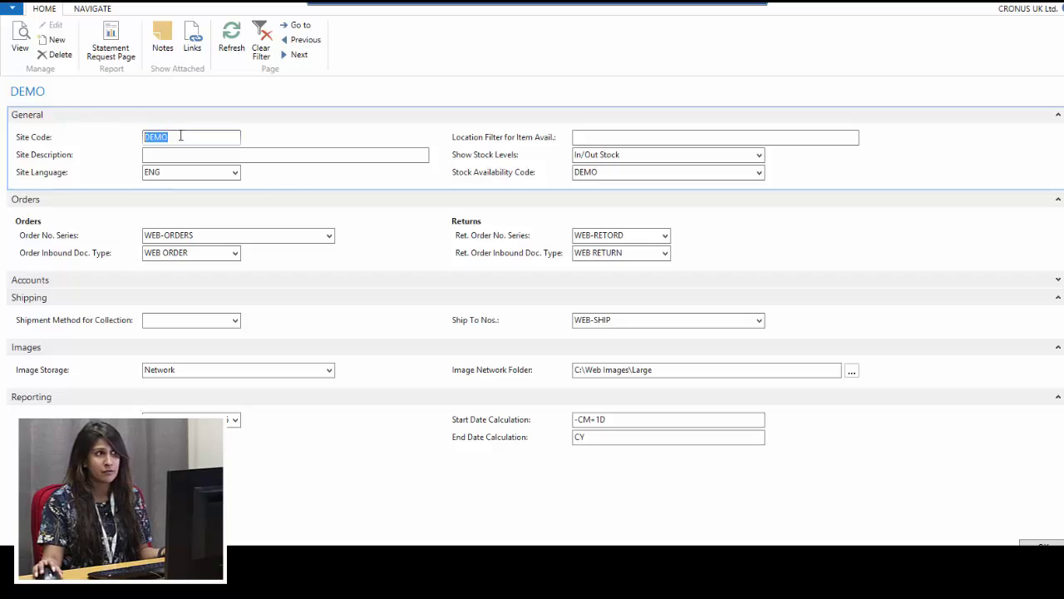
click(157, 155)
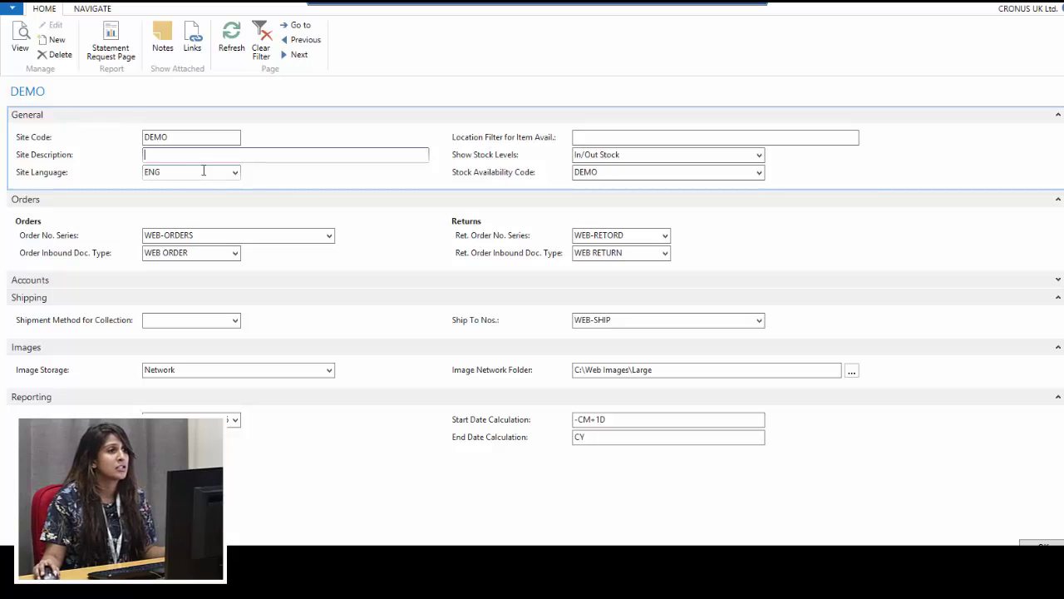
click(235, 172)
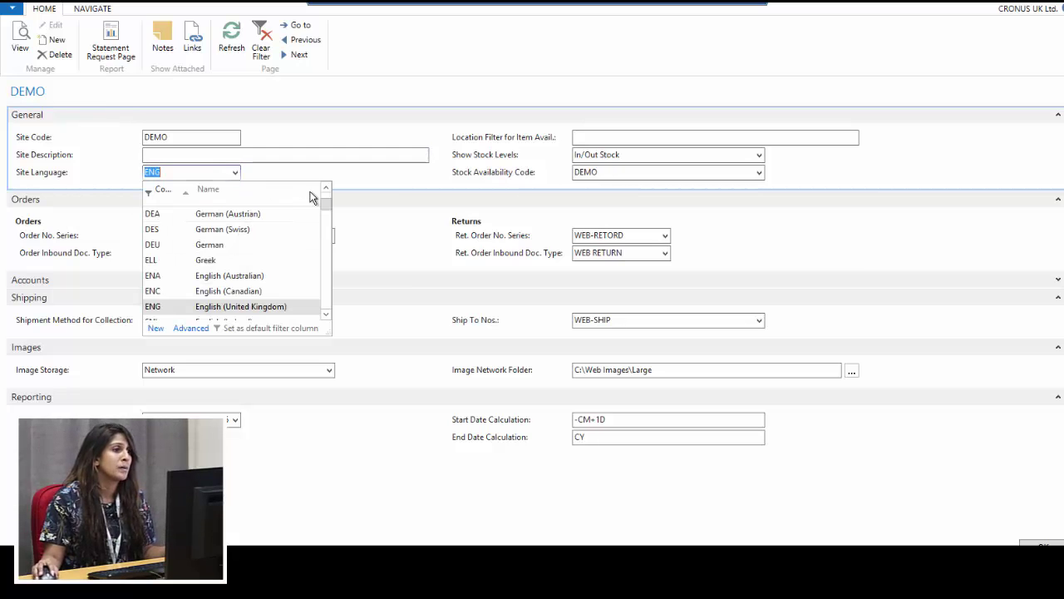
click(372, 197)
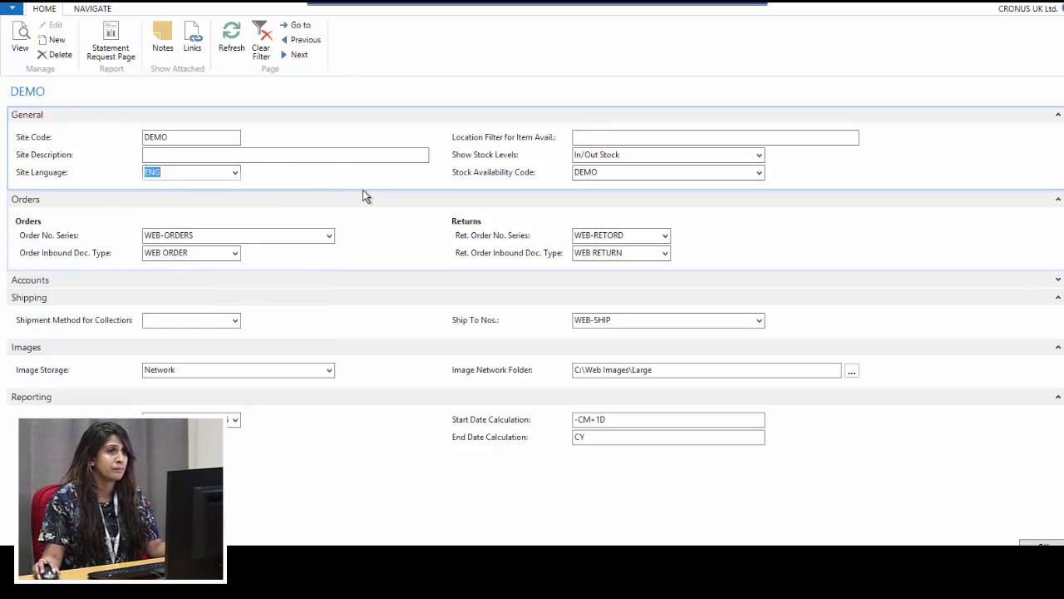
click(603, 137)
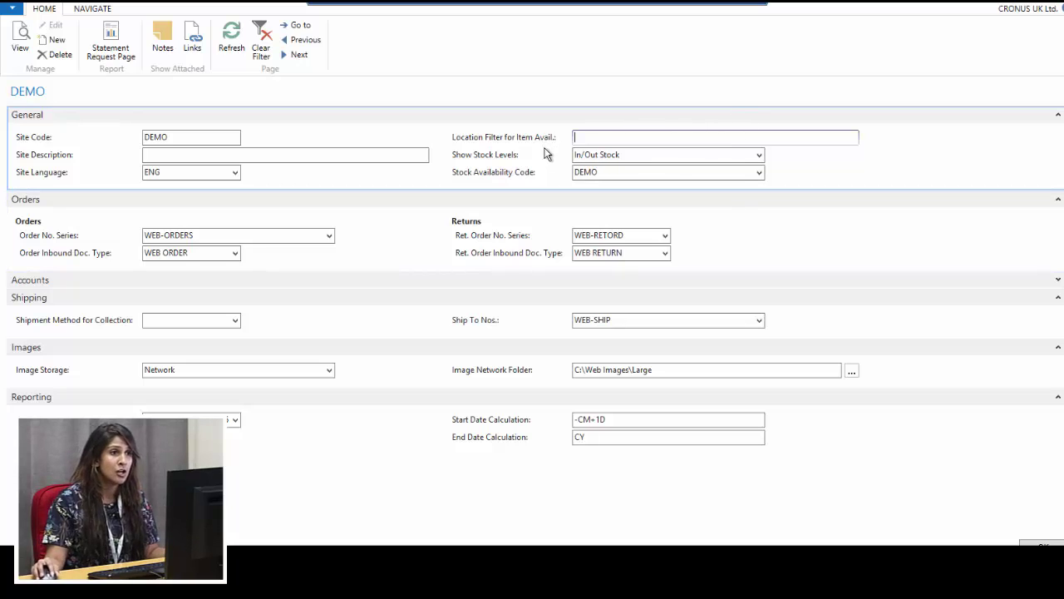
Keep Show Stock Levels at In/Out Stock and bring up the full Stock Availability Codes list
click(759, 155)
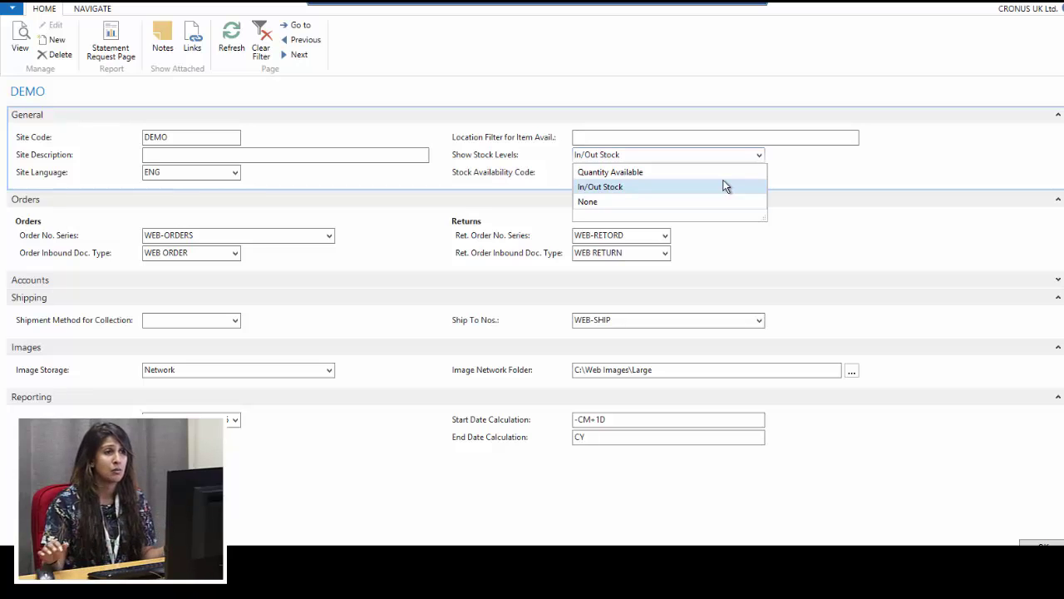
click(829, 163)
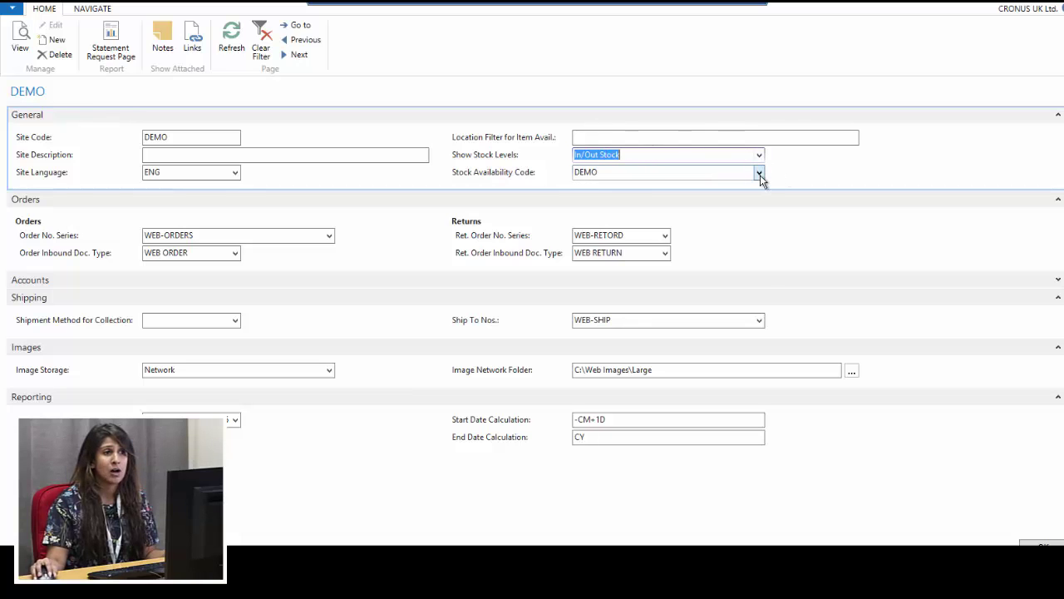
click(759, 173)
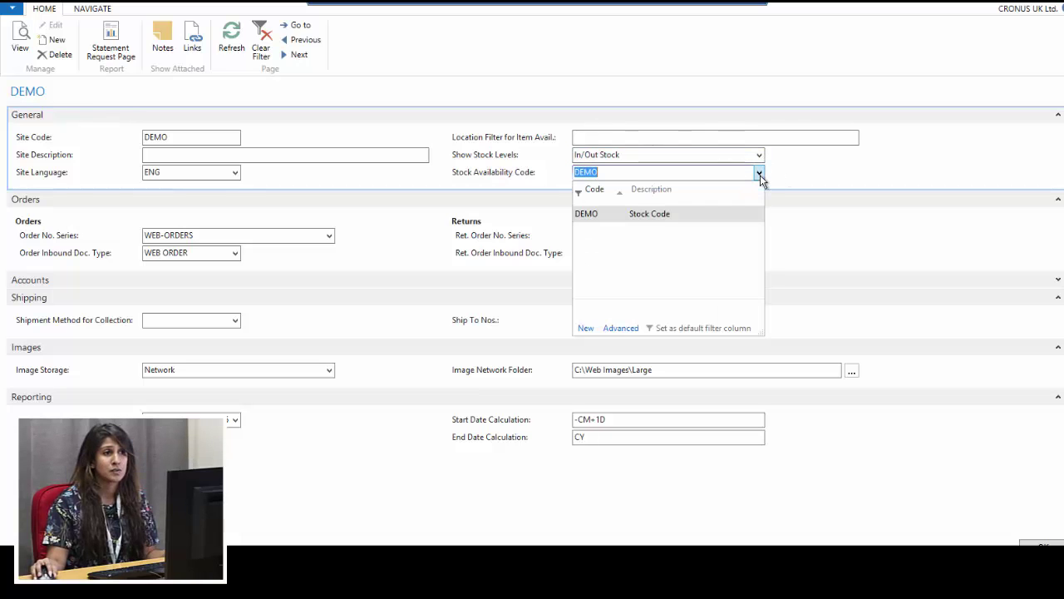
click(622, 329)
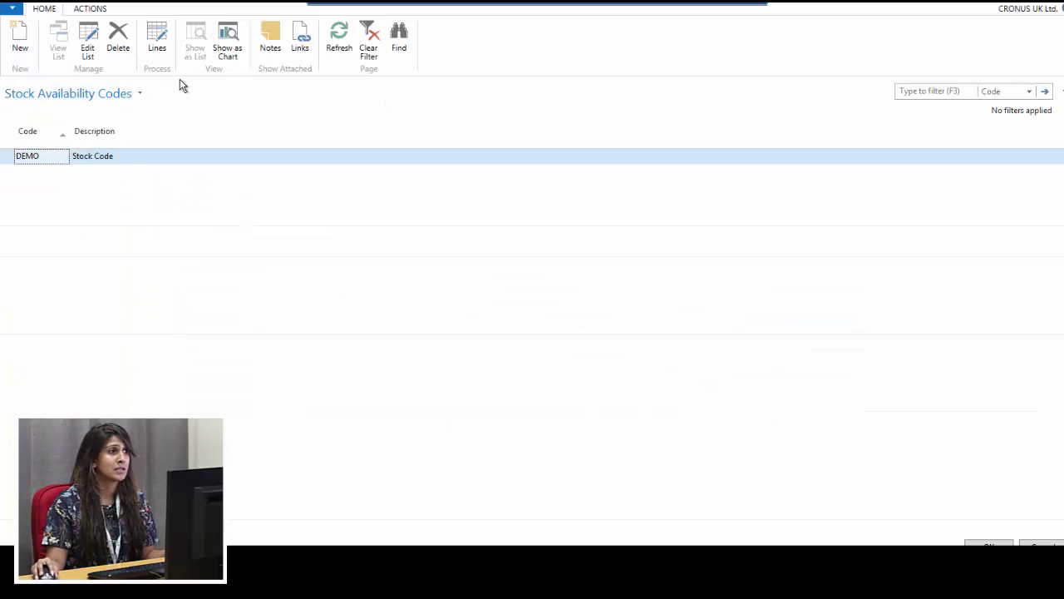
Review DEMO's availability lines, Out of Stock at 0 and In Stock at 1, then confirm DEMO
click(155, 35)
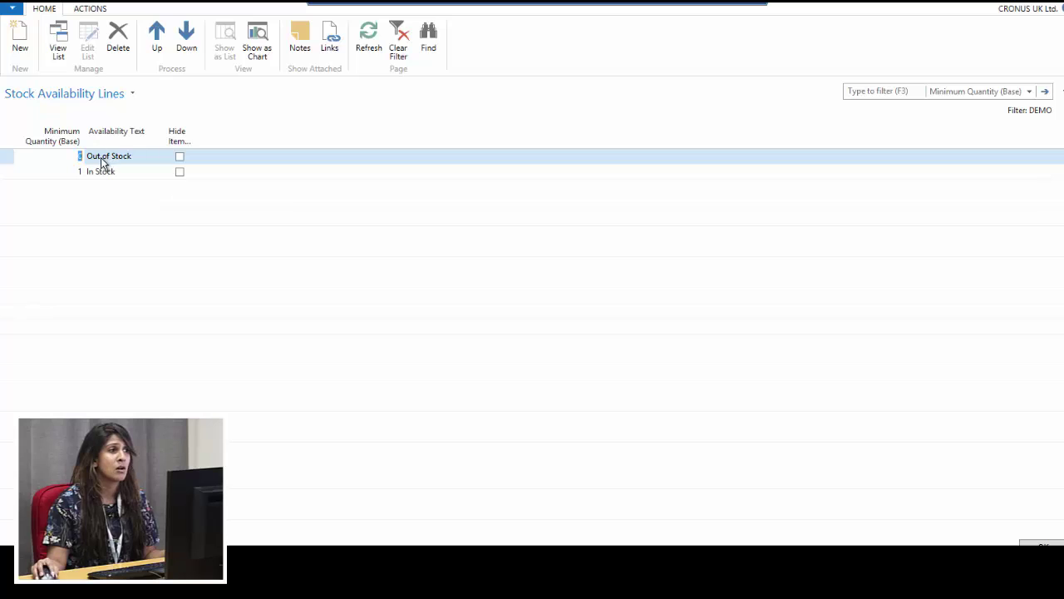
click(108, 158)
click(107, 170)
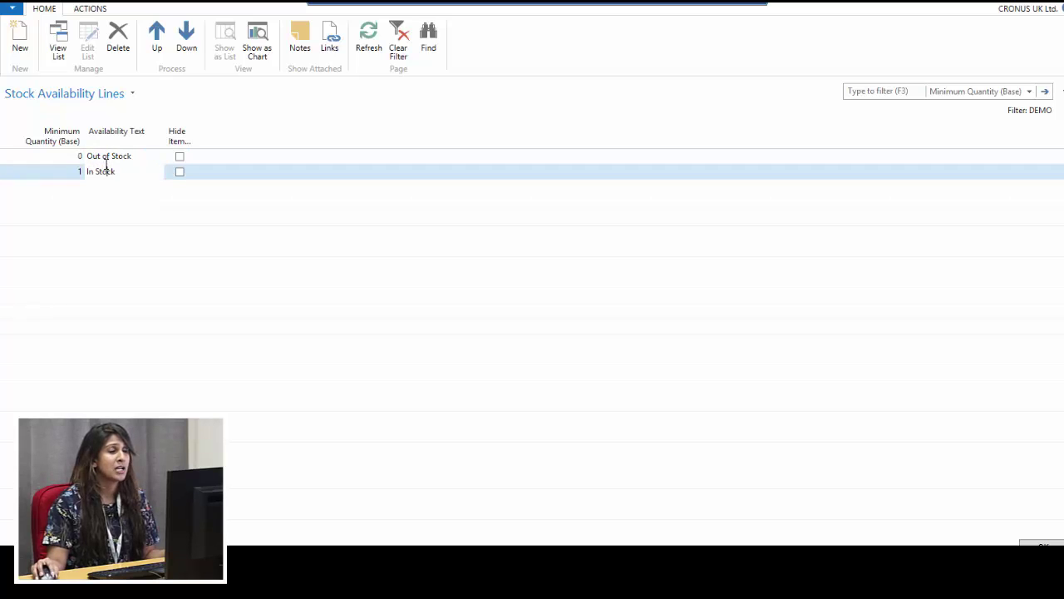
click(107, 156)
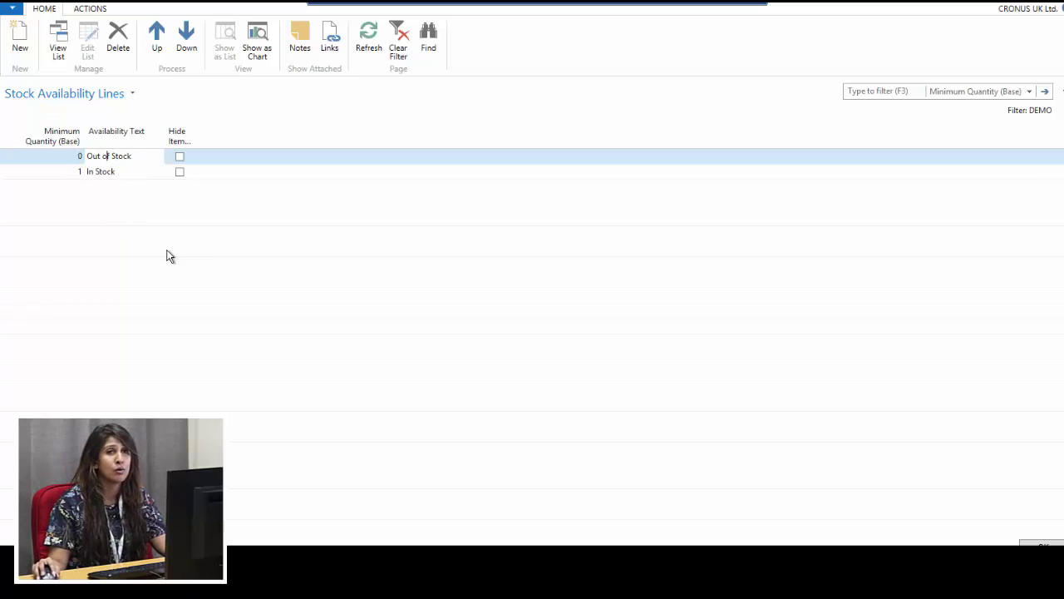
key(Escape)
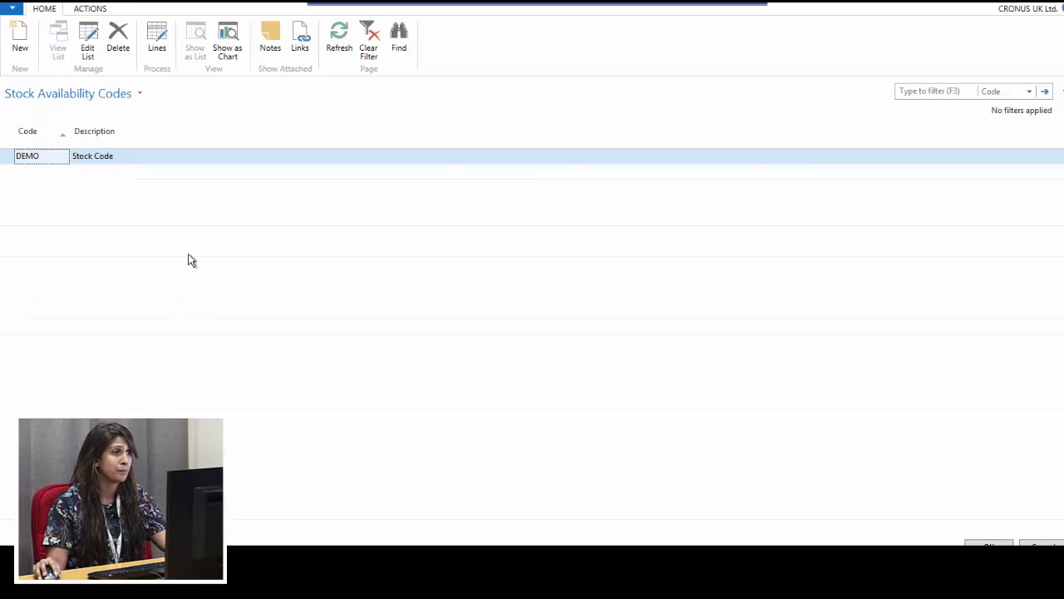
key(Return)
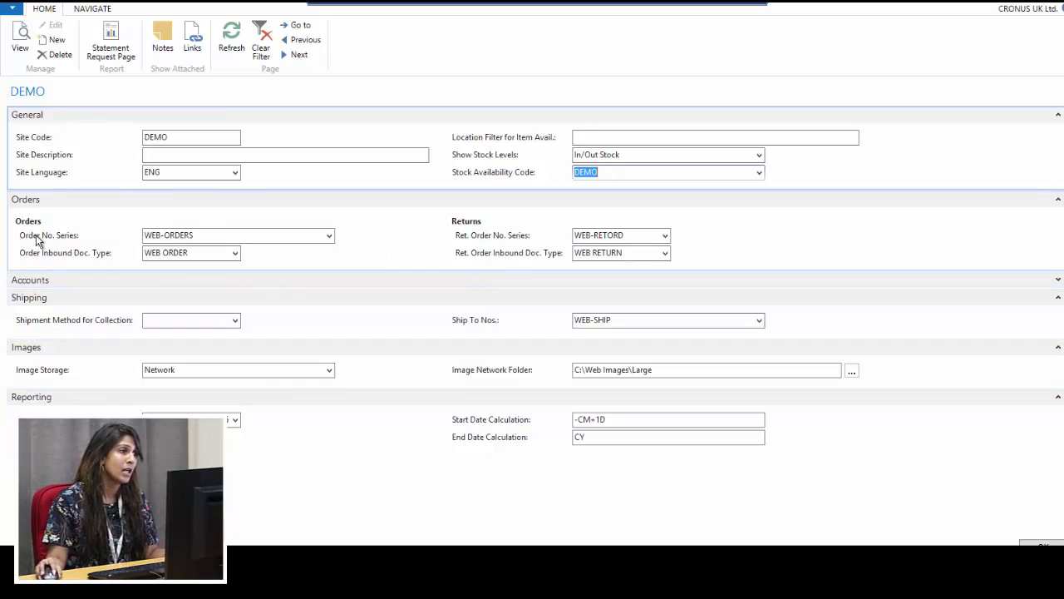
Check the Order No. Series, then expand the DEMO site's Accounts pricing, VAT and payment settings
click(224, 235)
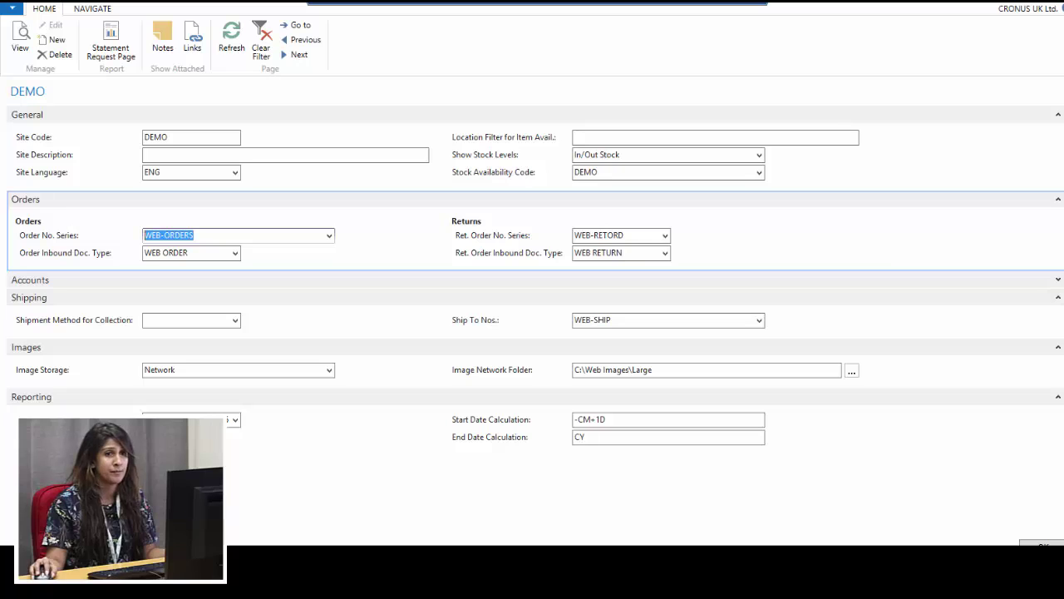
click(1058, 279)
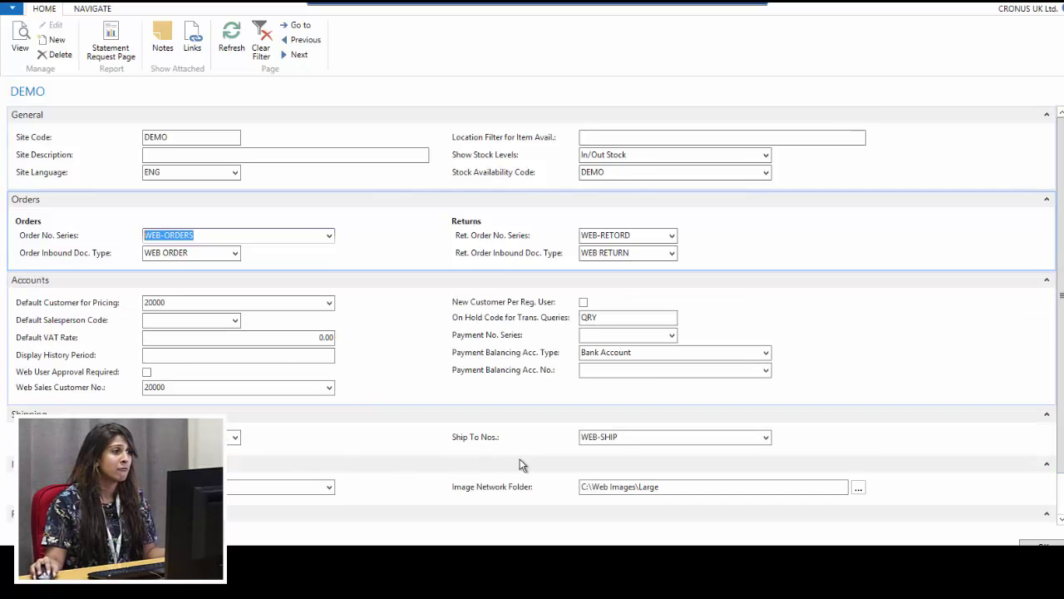
click(193, 302)
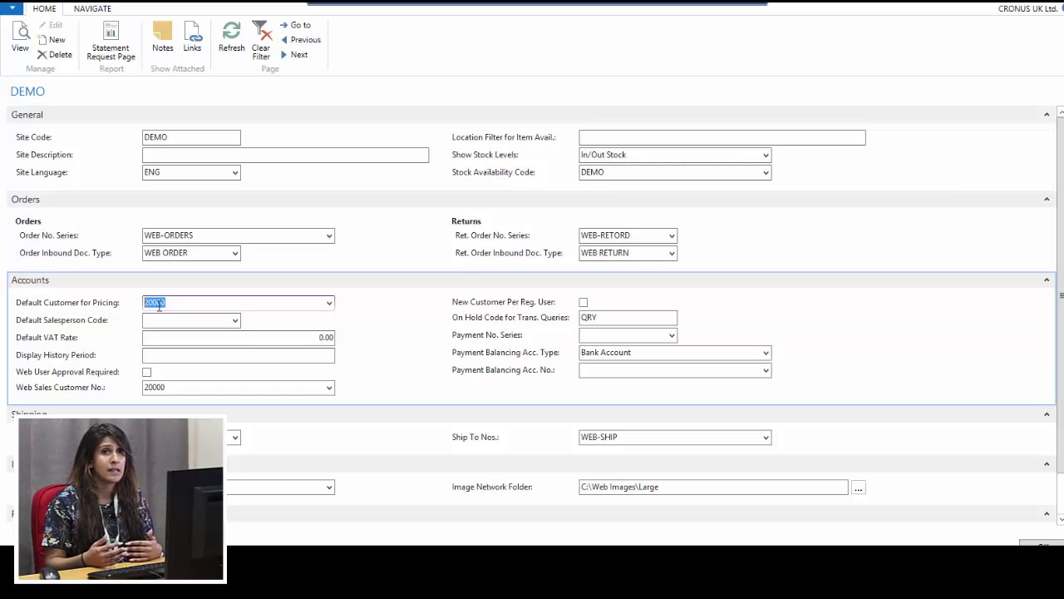
click(165, 317)
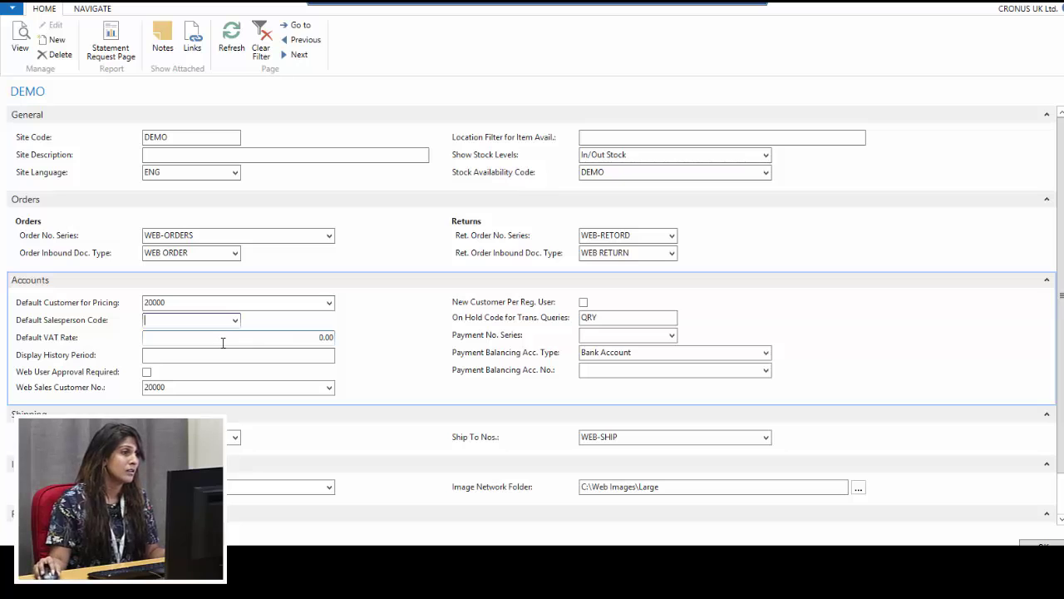
click(162, 354)
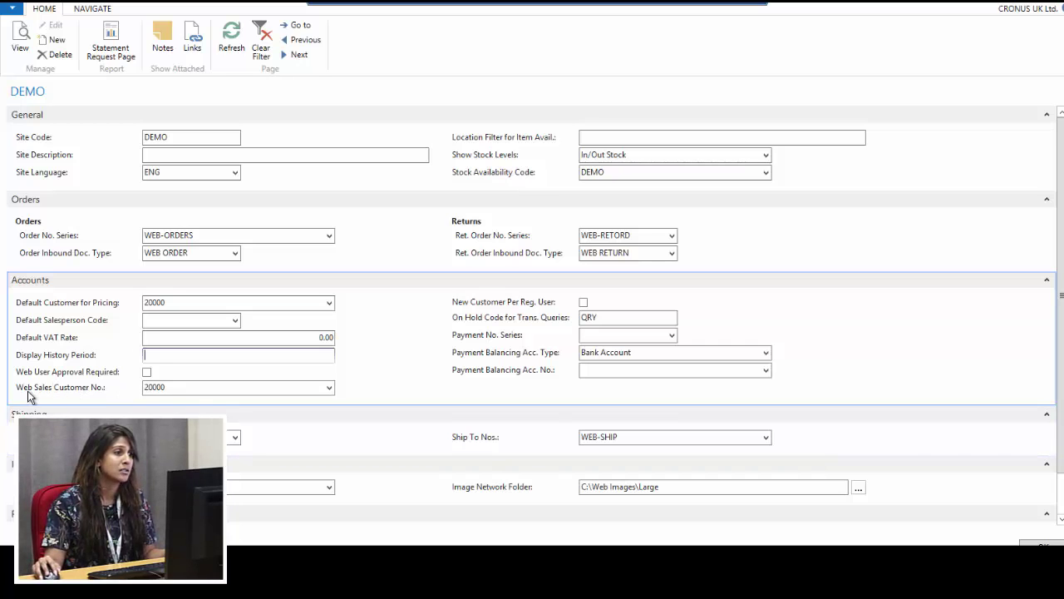
click(165, 387)
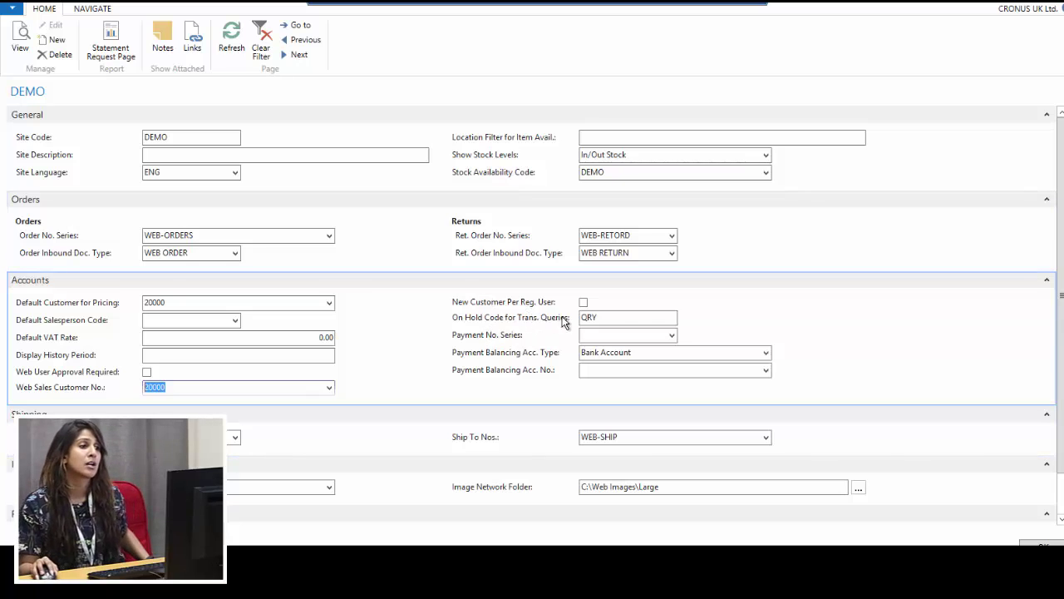
click(636, 318)
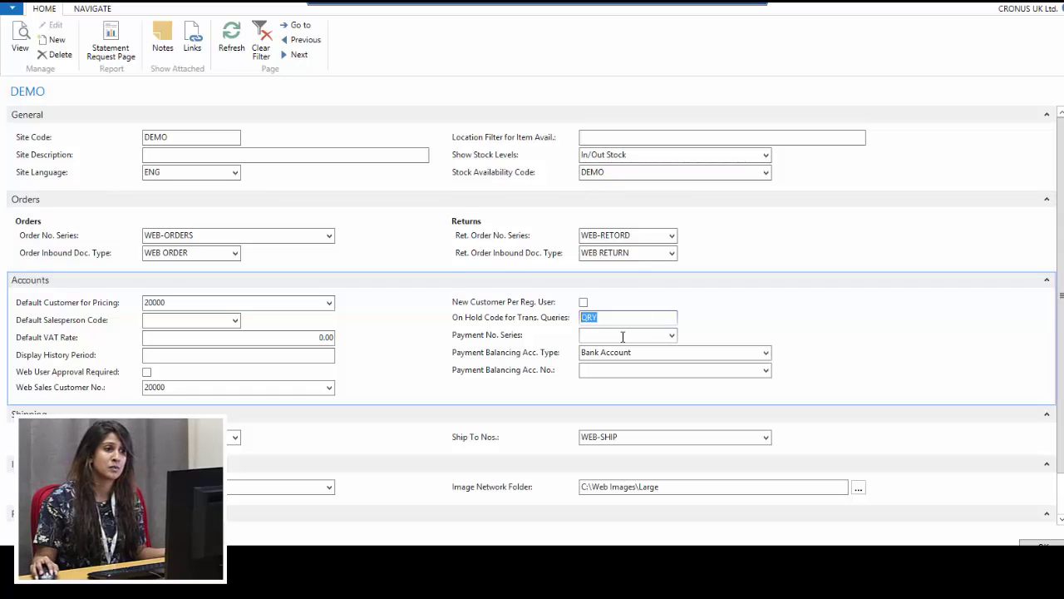
key(Tab)
key(Tab)
key(Tab)
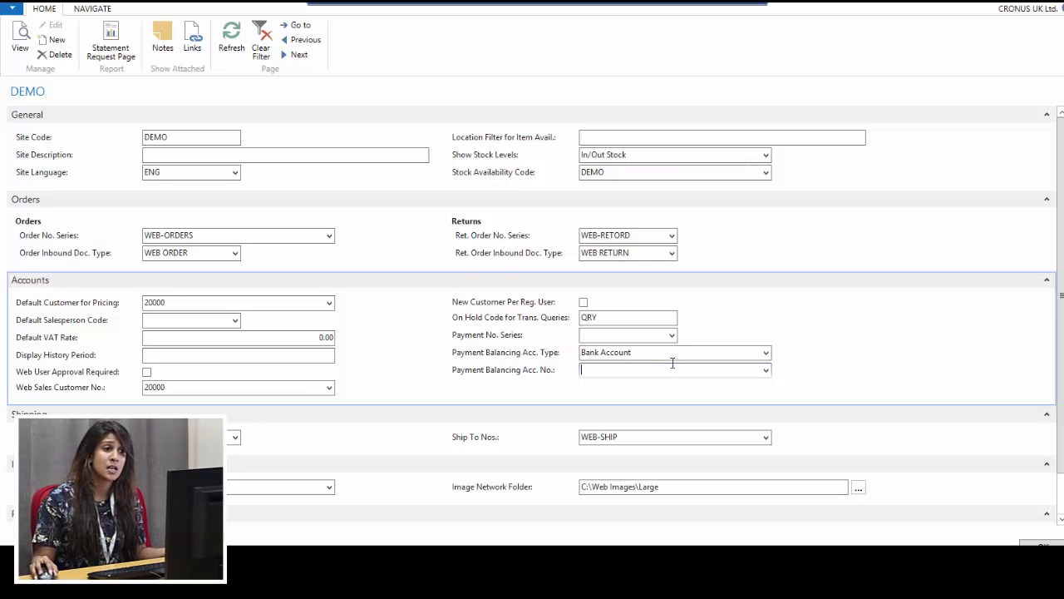
click(625, 339)
click(639, 351)
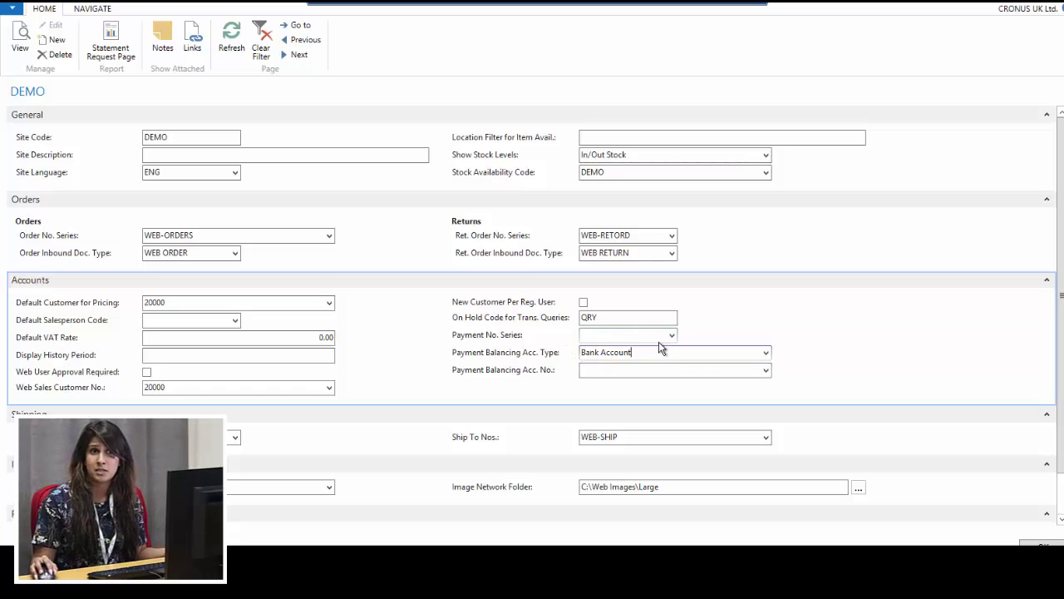
Scroll down through the rest of the DEMO site card
scroll(471, 391, down, 1)
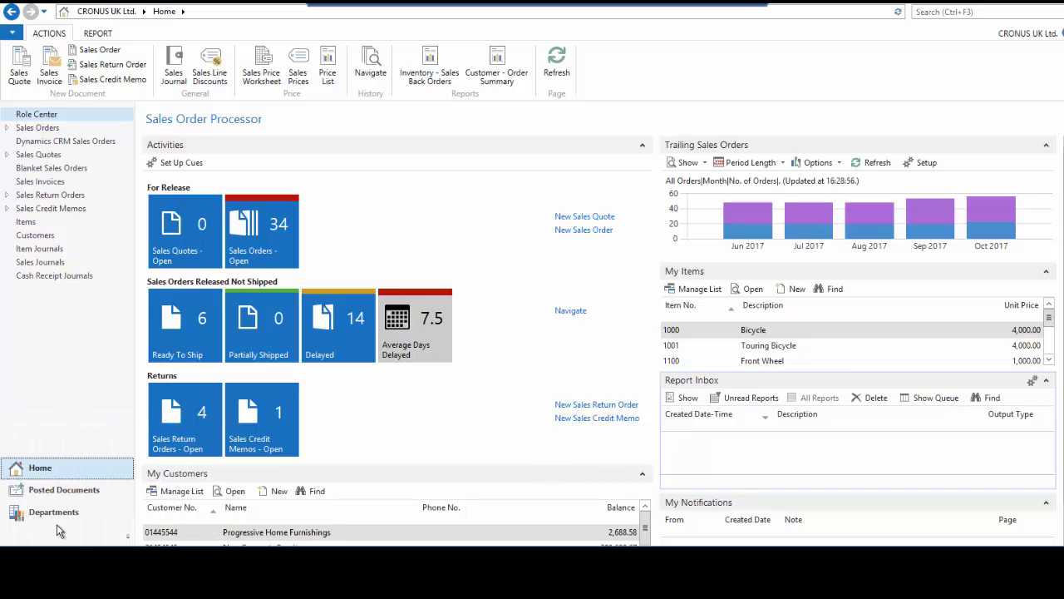
Go through Departments > Administration > IT Administration > Inbound Documents to Pending Inbound Documents
click(69, 513)
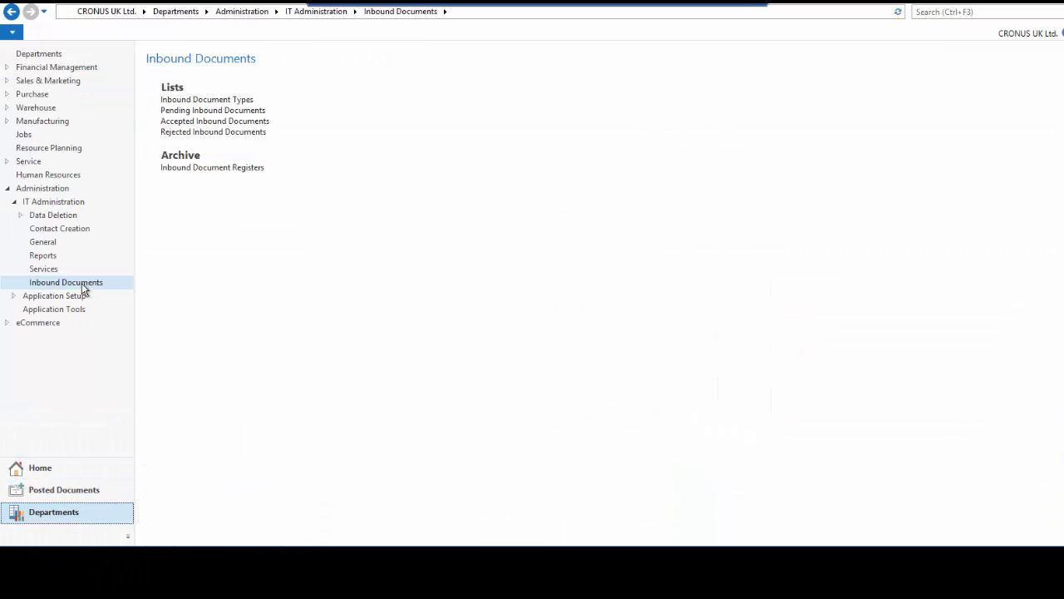
click(58, 189)
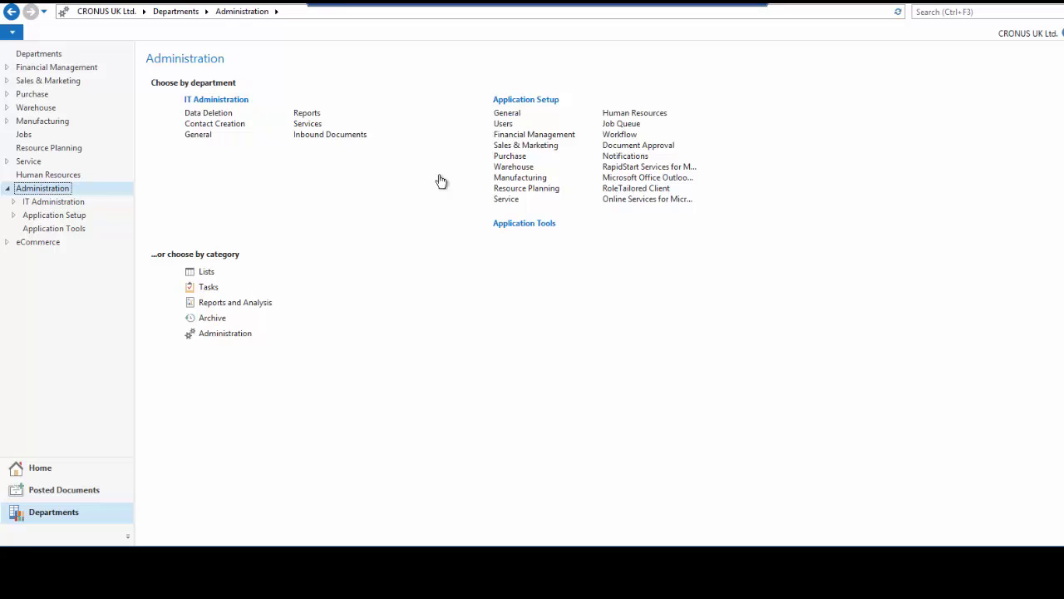
click(363, 135)
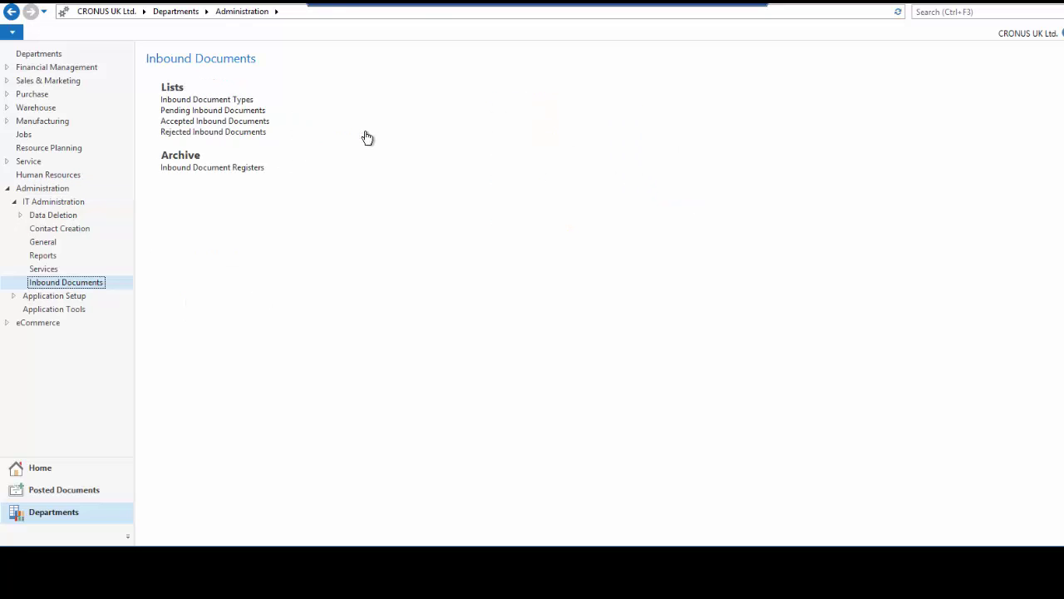
click(212, 110)
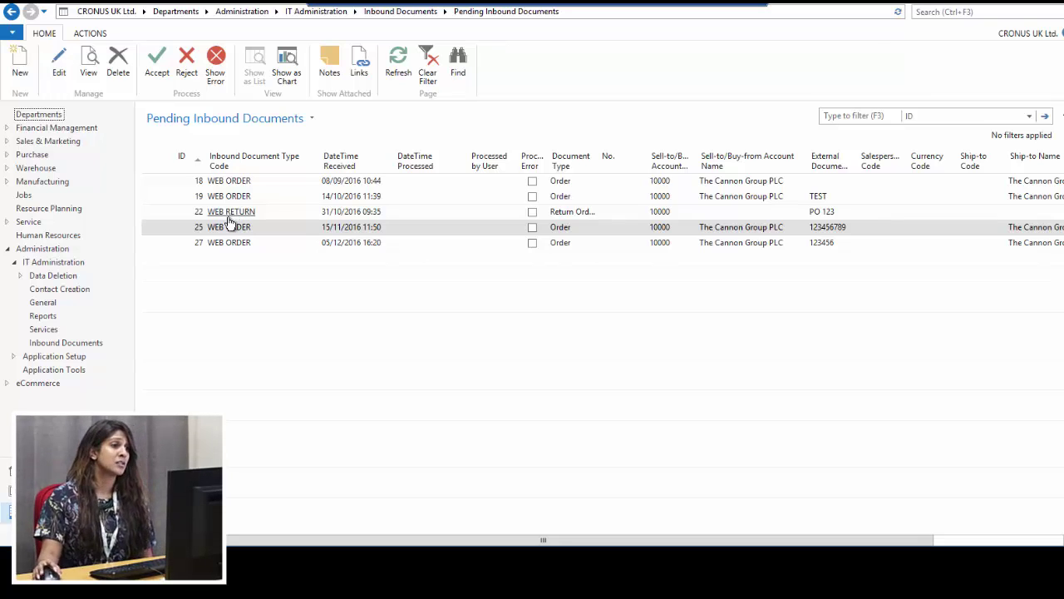
Open pending web order 18 and collapse General to reveal its Wall Plug and Shipping Charge lines
click(247, 186)
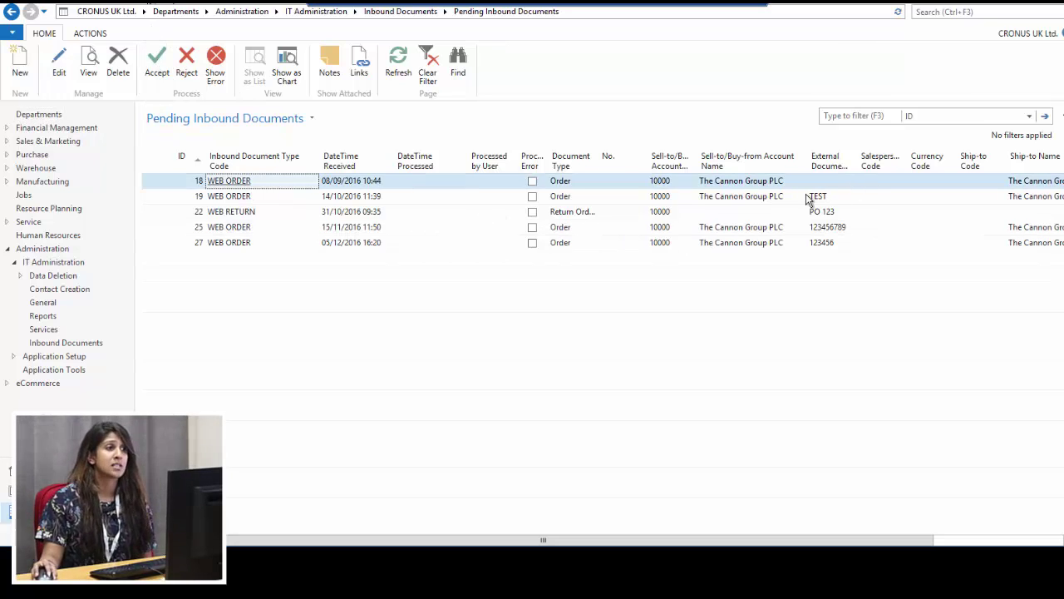
click(59, 75)
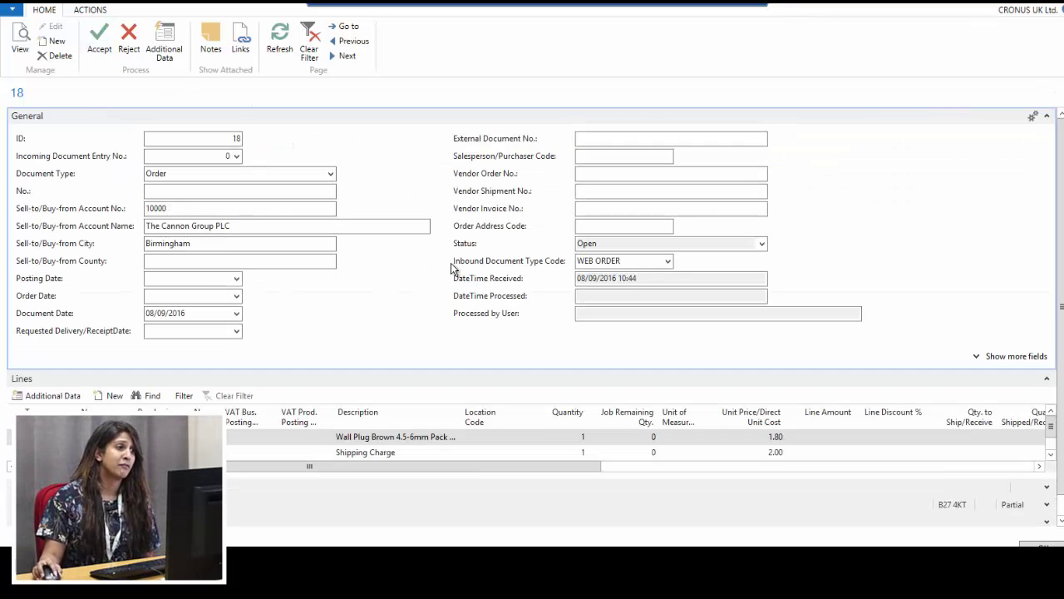
click(155, 209)
double_click(155, 209)
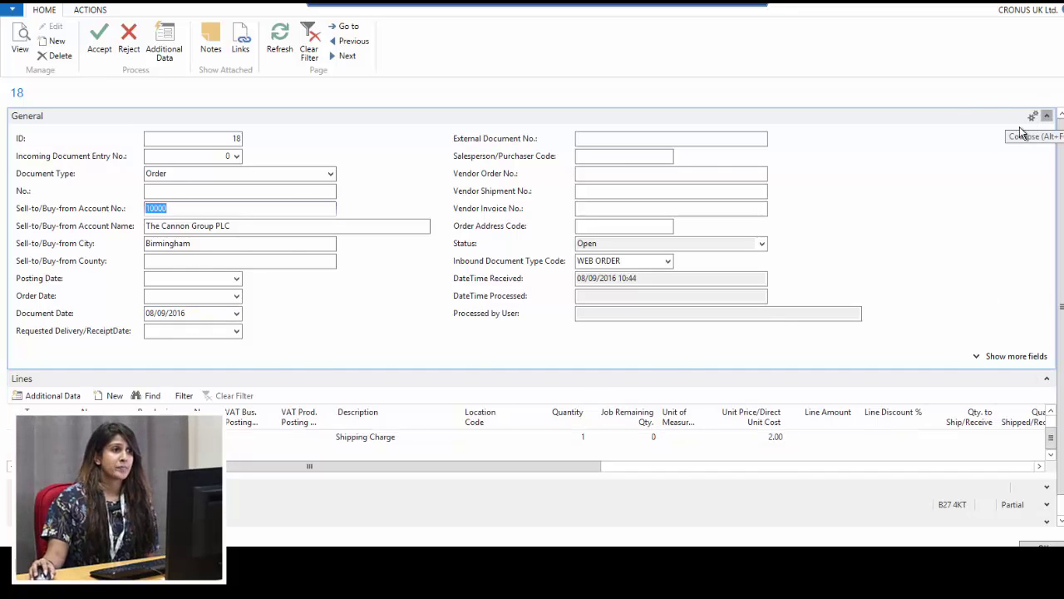
click(1046, 116)
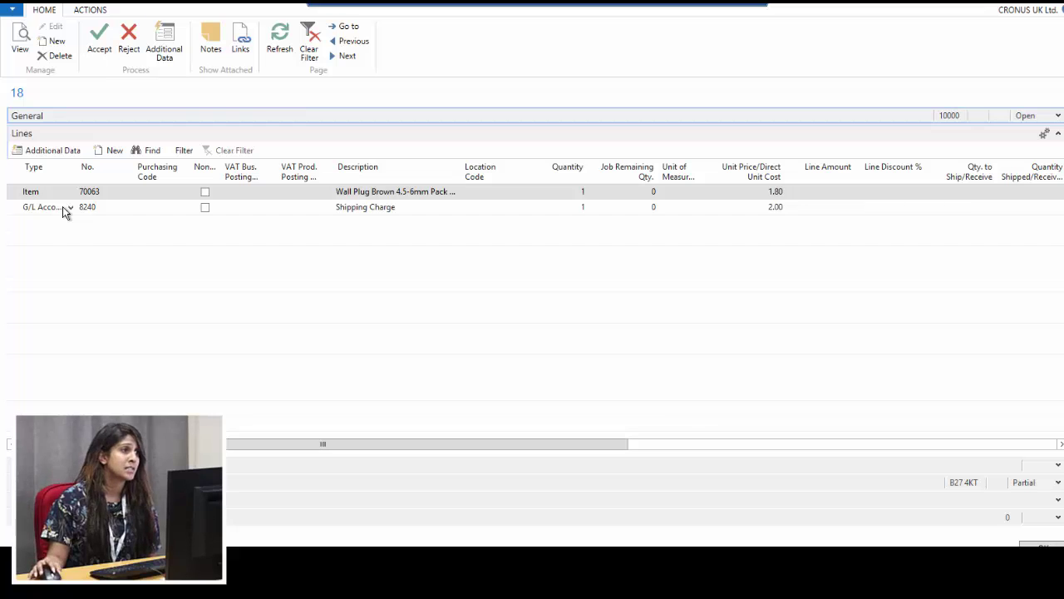
click(163, 51)
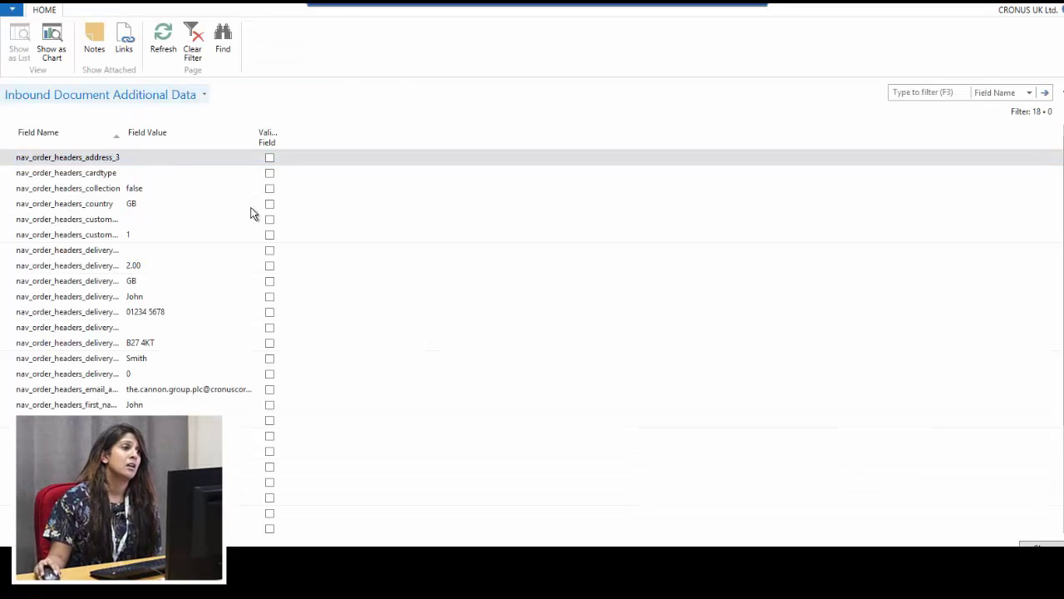
scroll(190, 272, down, 3)
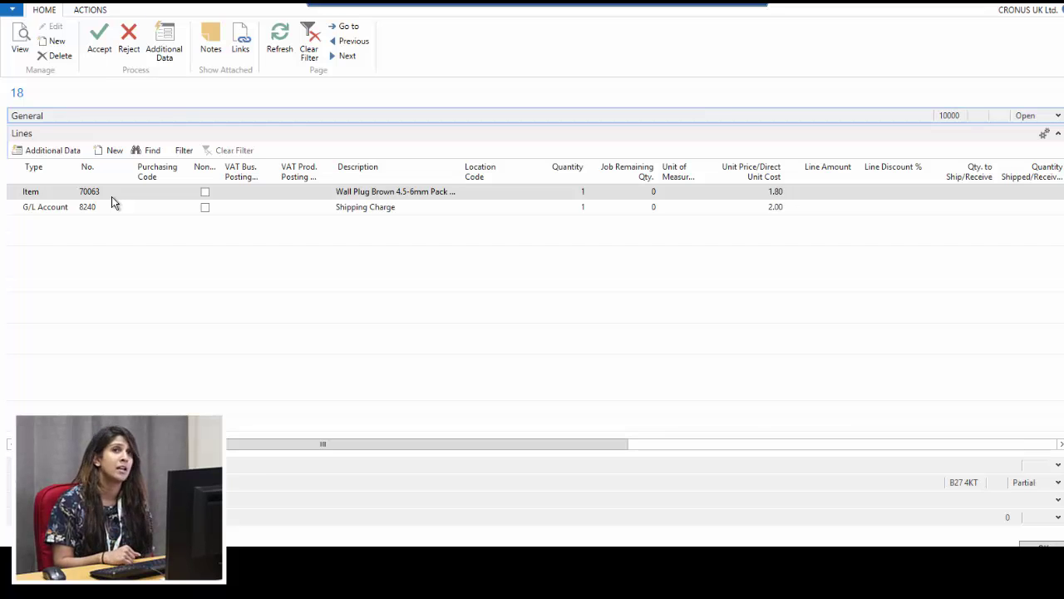
Add an Item line for 1001, quantity 1 at unit price 2.00, then accept web order 18
click(48, 222)
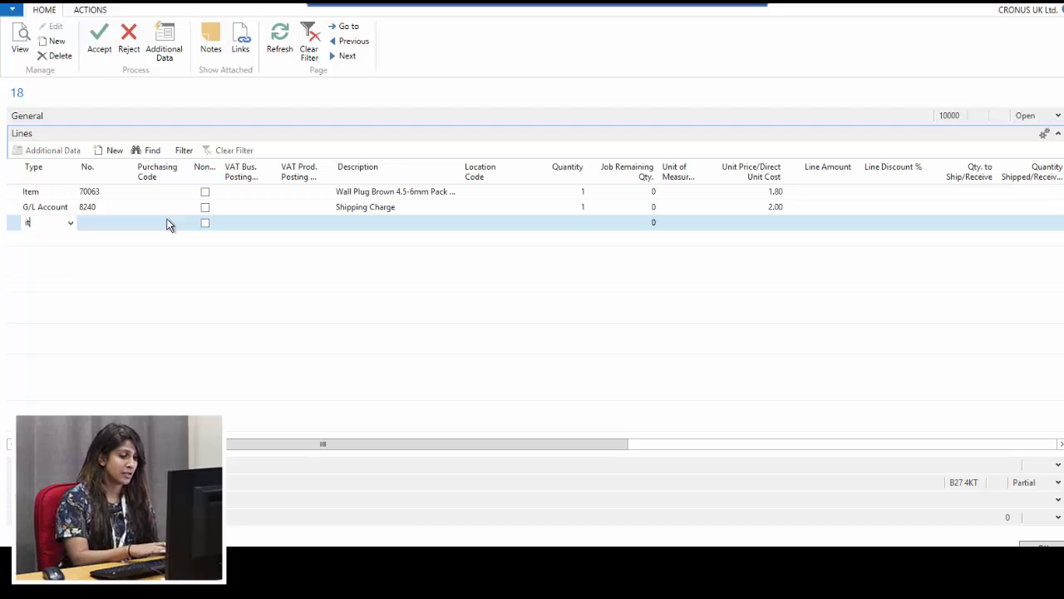
text(item)
key(Tab)
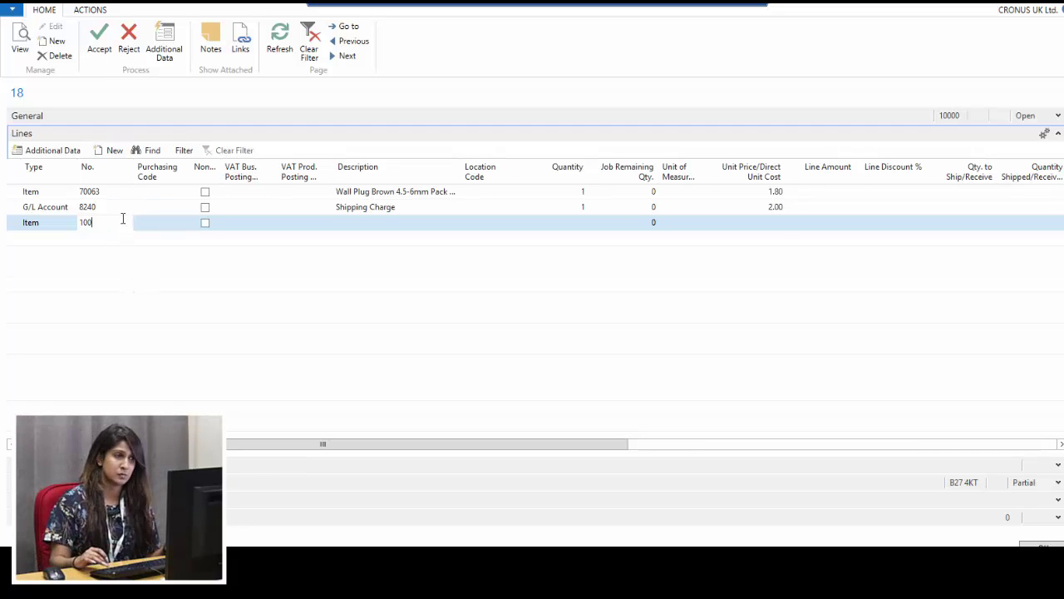
text(1001)
key(Tab)
key(Tab)
key(Tab)
key(Tab)
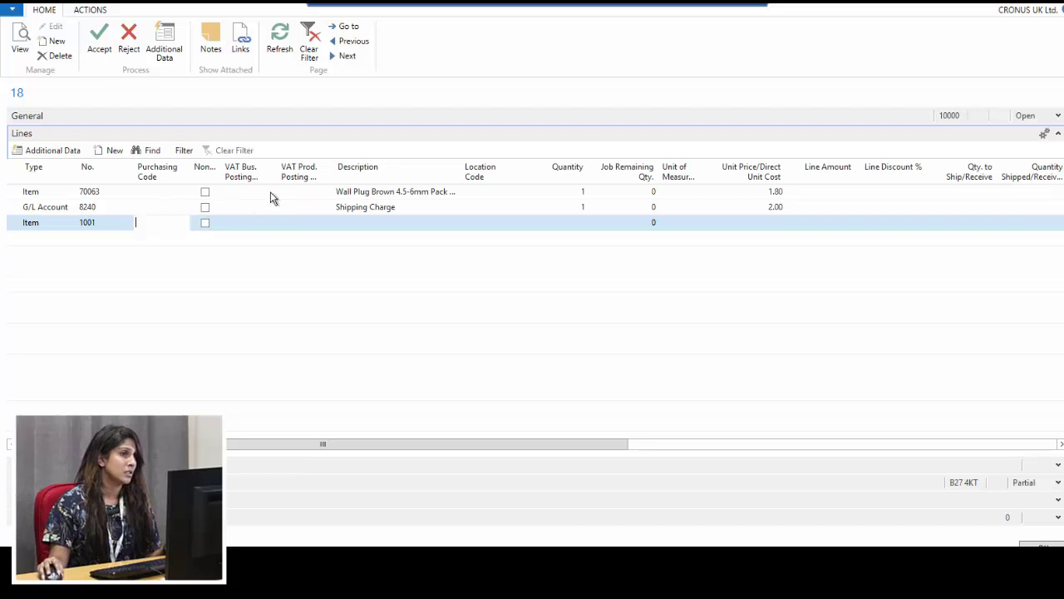
key(Tab)
key(Tab)
key(Tab)
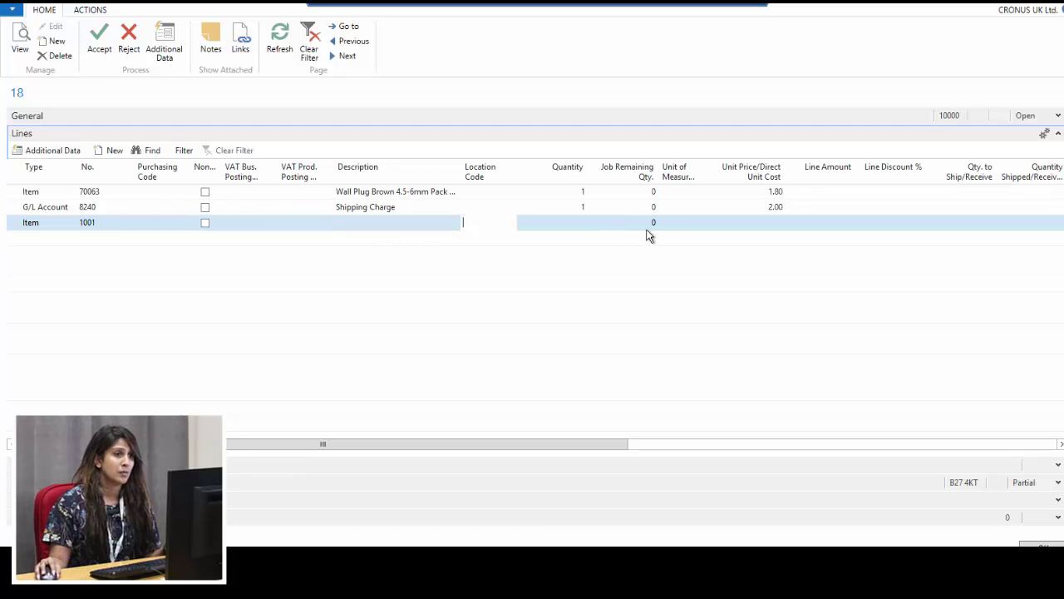
text(1)
key(Tab)
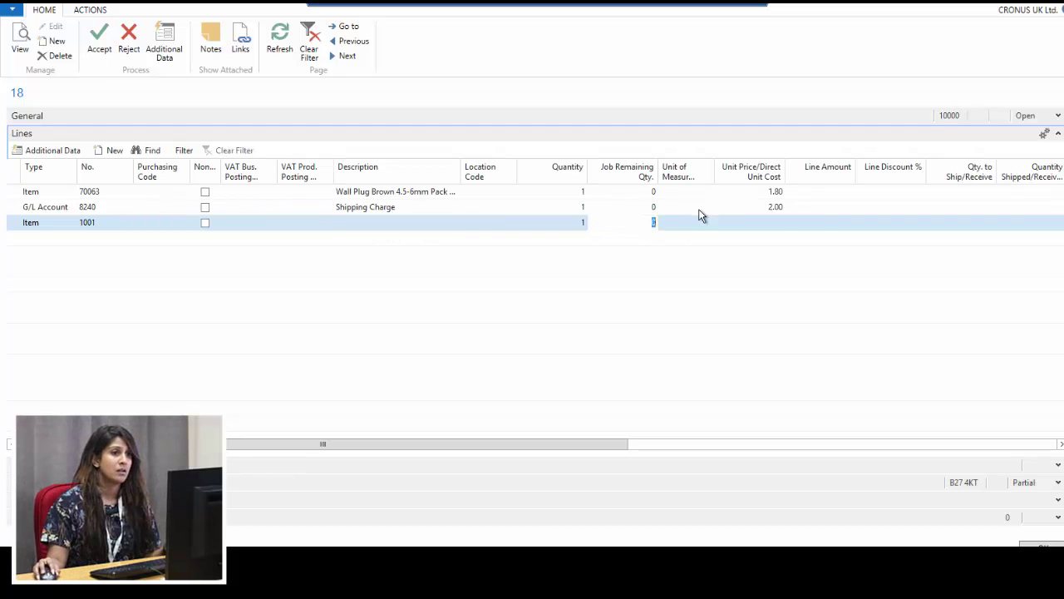
key(Tab)
key(Tab)
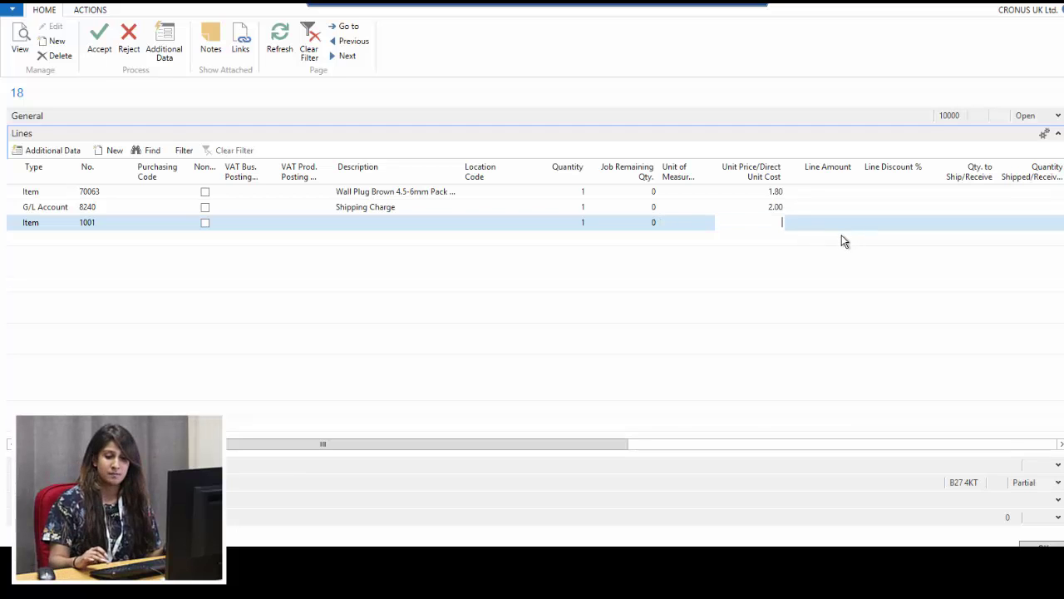
text(2.00)
key(Tab)
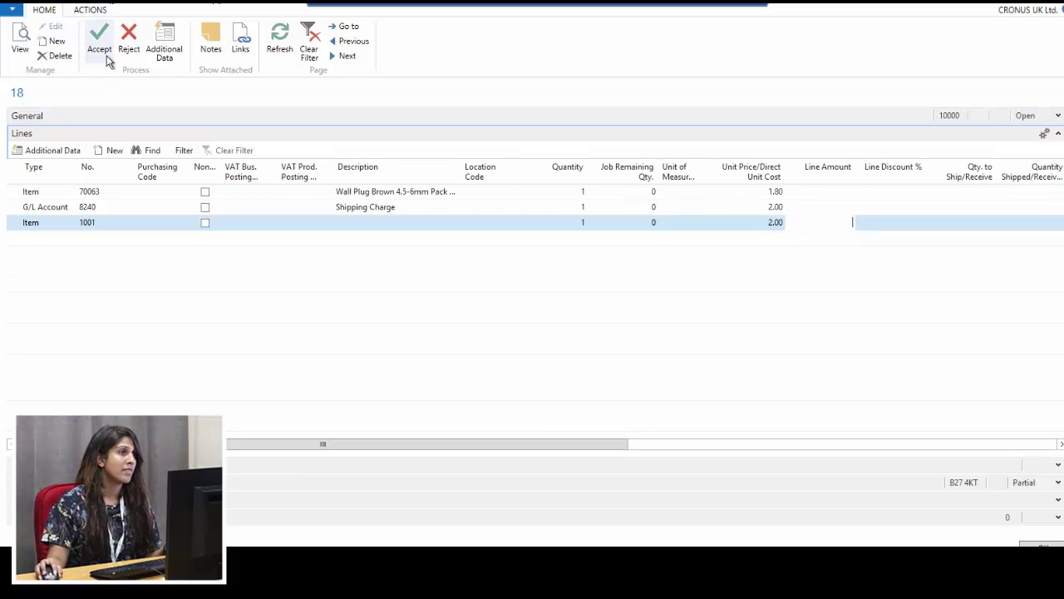
click(105, 41)
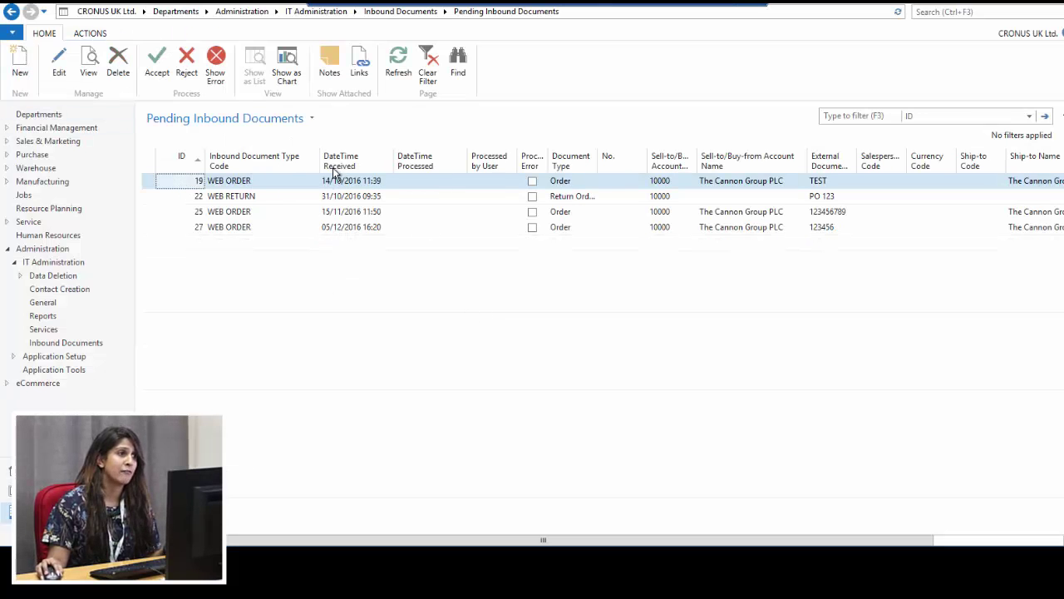
Search 'accepted' and open the sales order created from accepted inbound document 28
click(972, 15)
text(accepted)
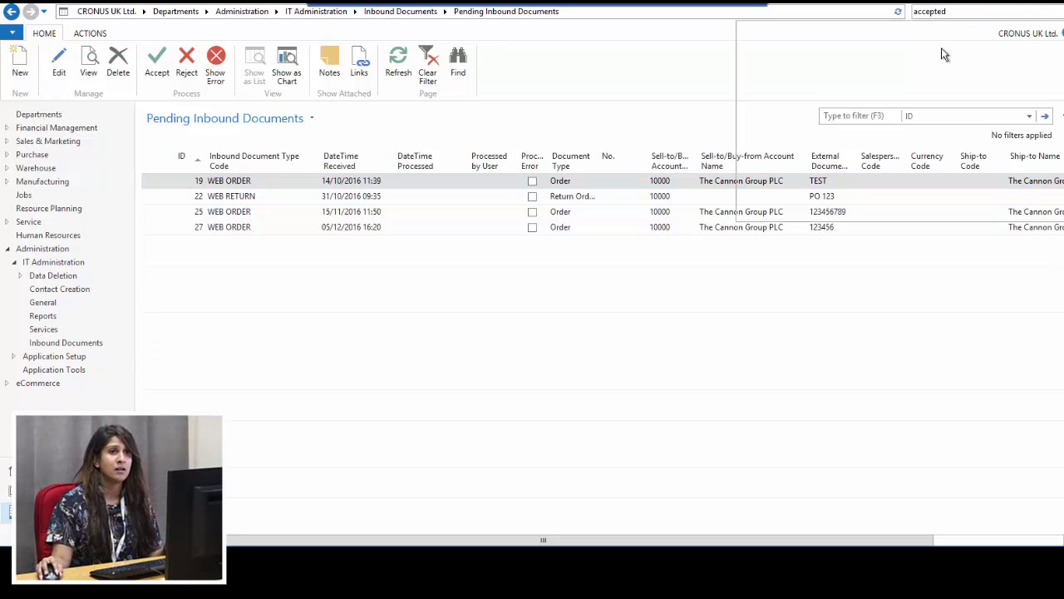
click(784, 31)
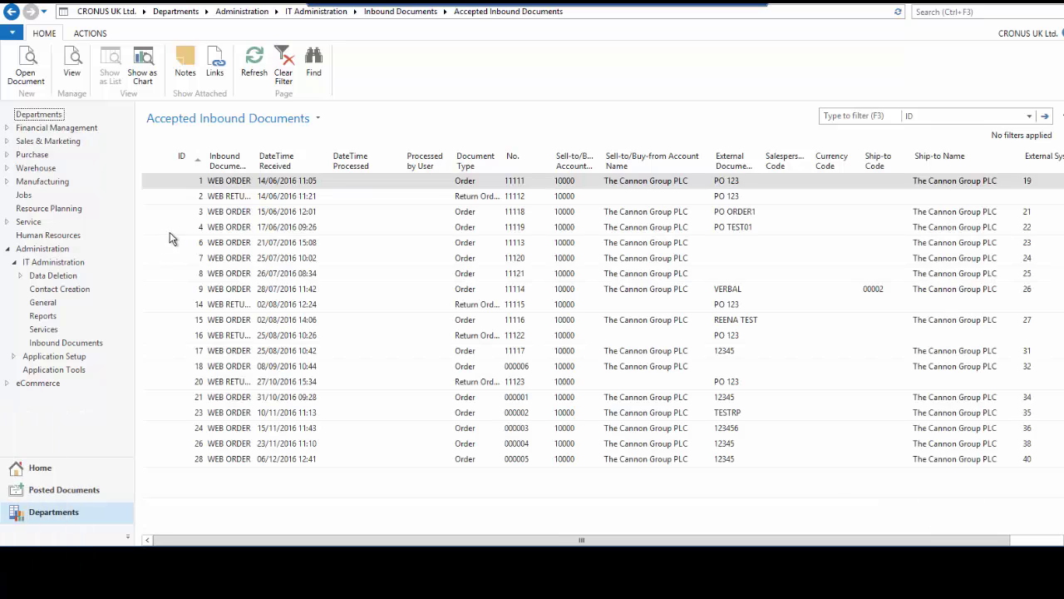
click(288, 458)
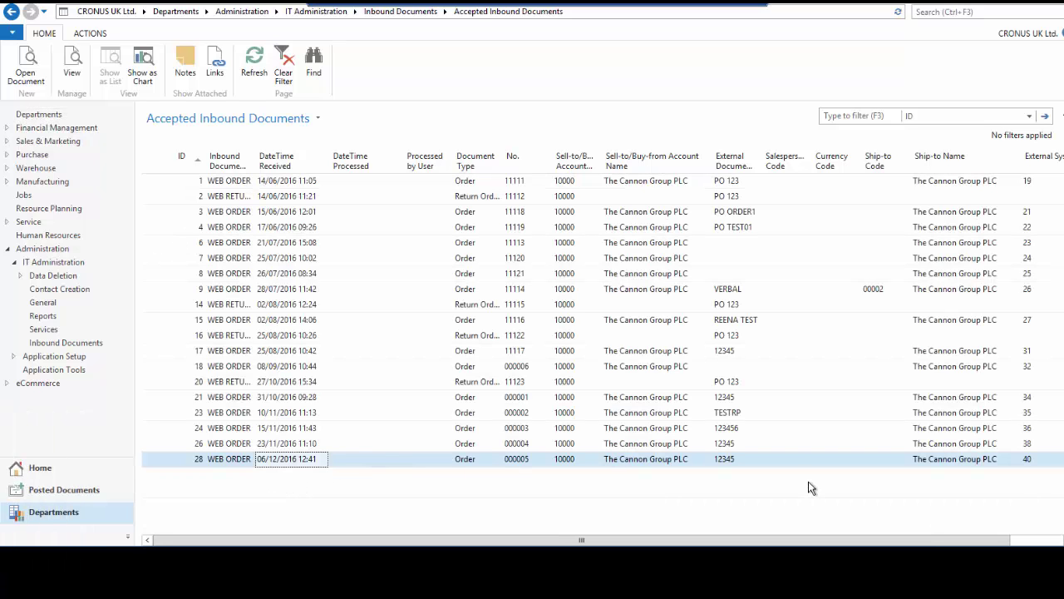
click(45, 77)
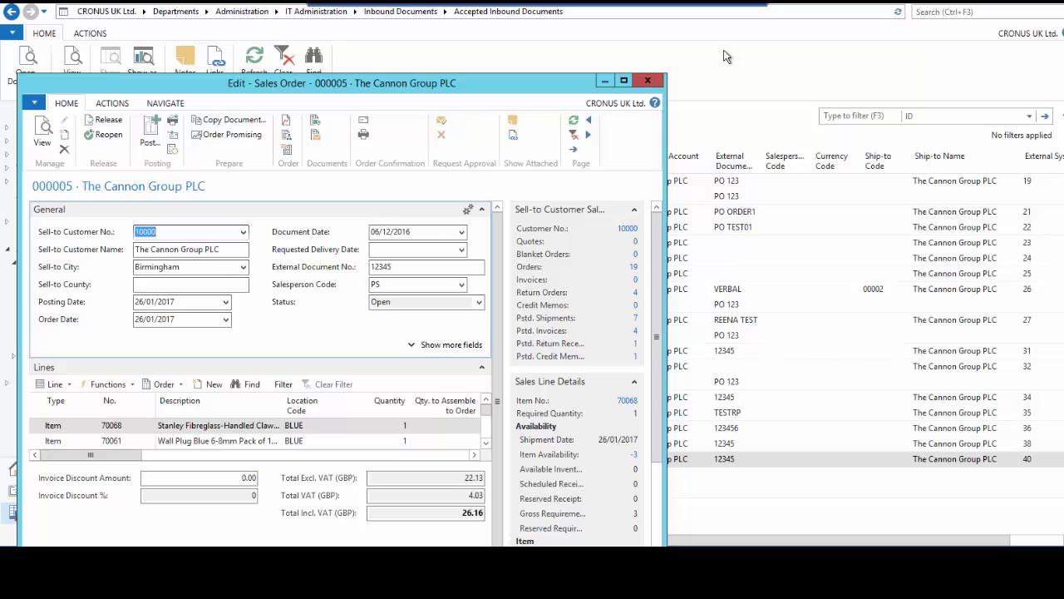
Check the Sales Orders list, then return to the Accepted Inbound Documents page
click(964, 11)
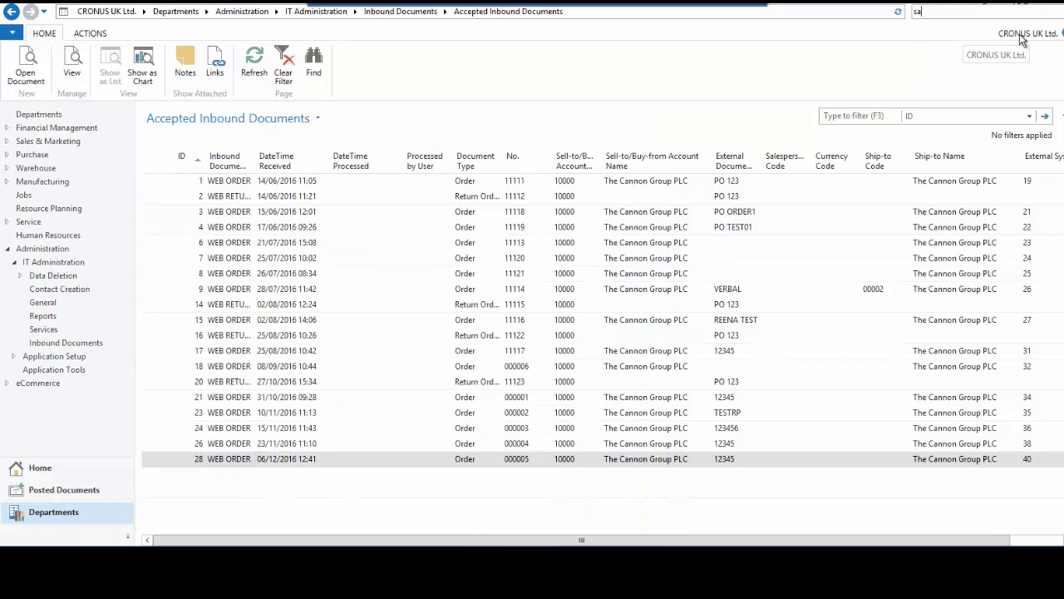
text(sales orders)
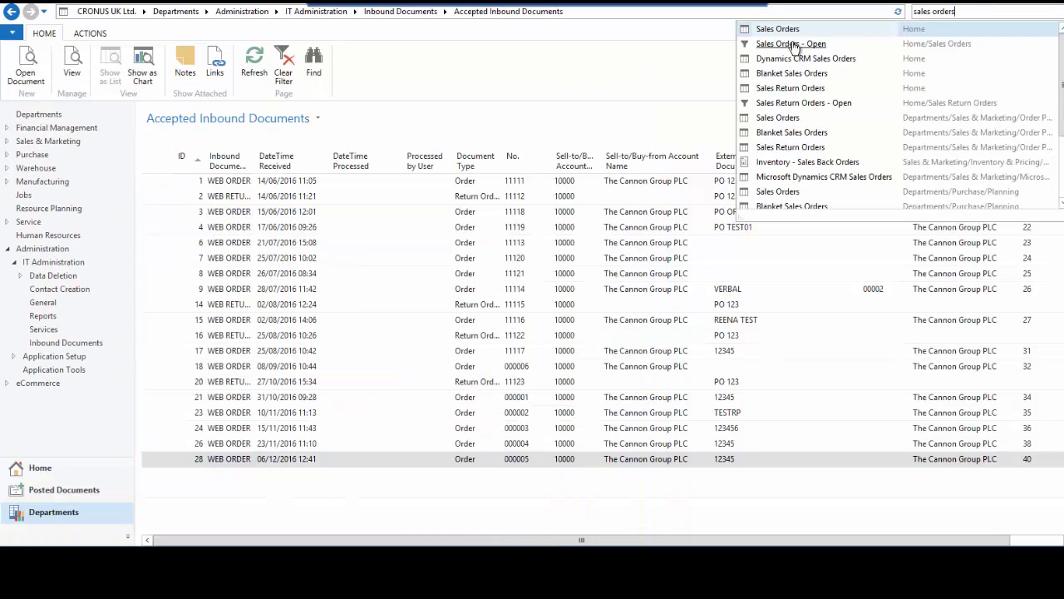
click(790, 34)
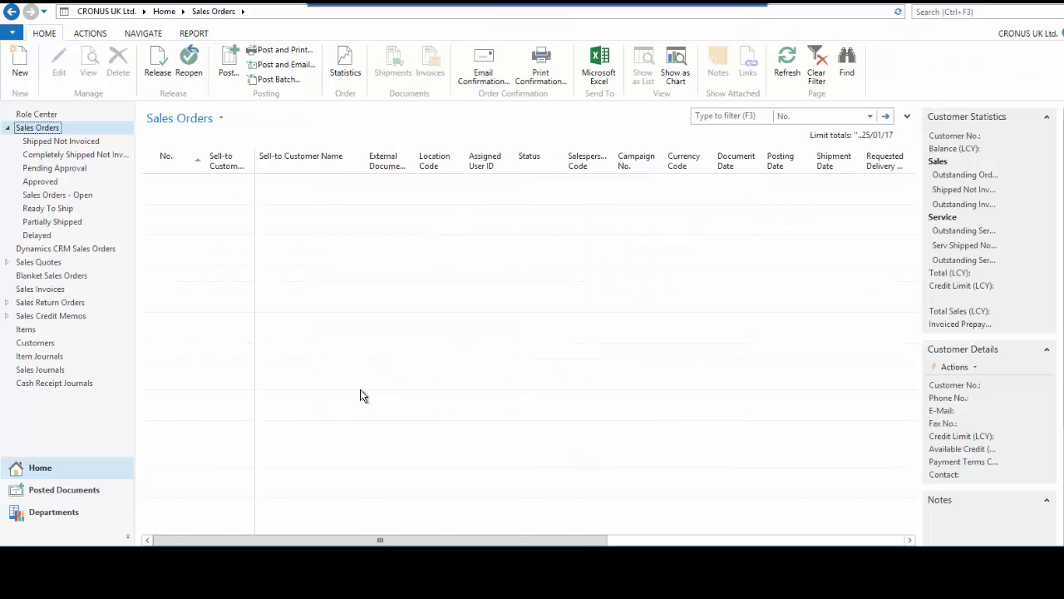
click(958, 13)
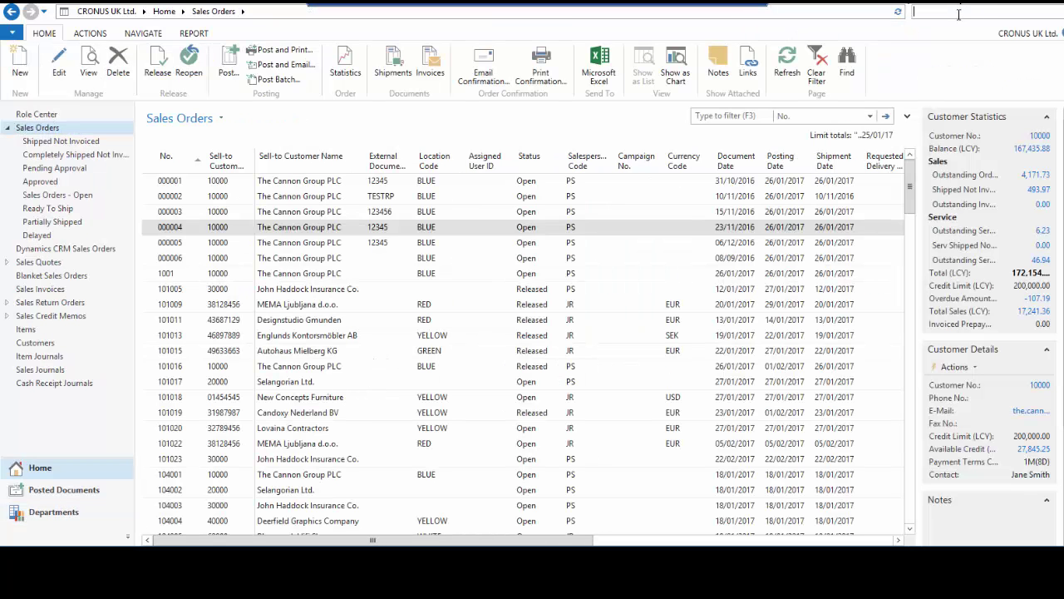
click(54, 508)
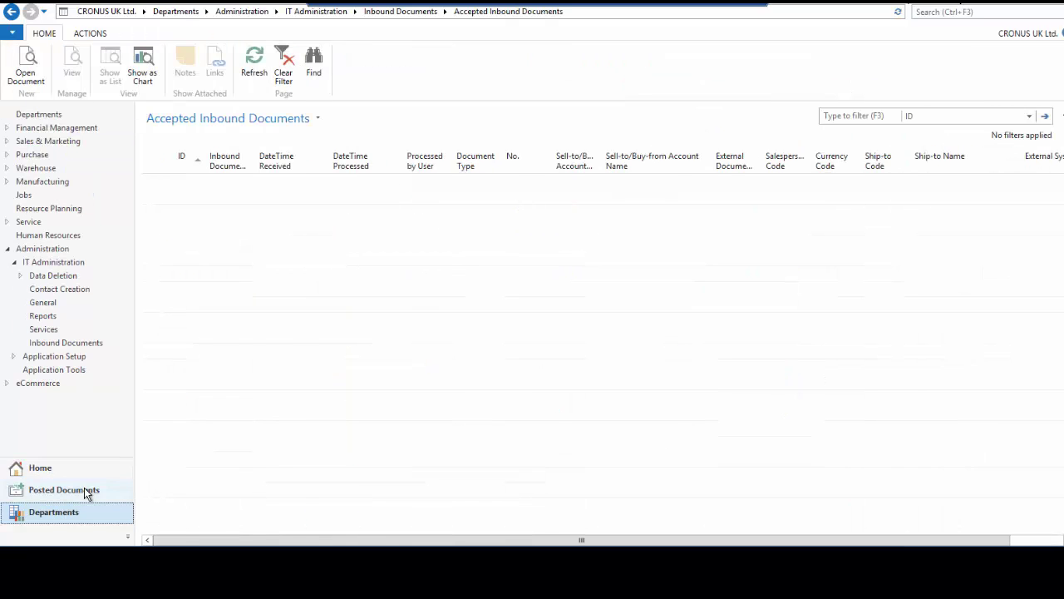
Open rejected web return 10 from Rejected Inbound Documents and collapse General to show its 70061 line
click(38, 384)
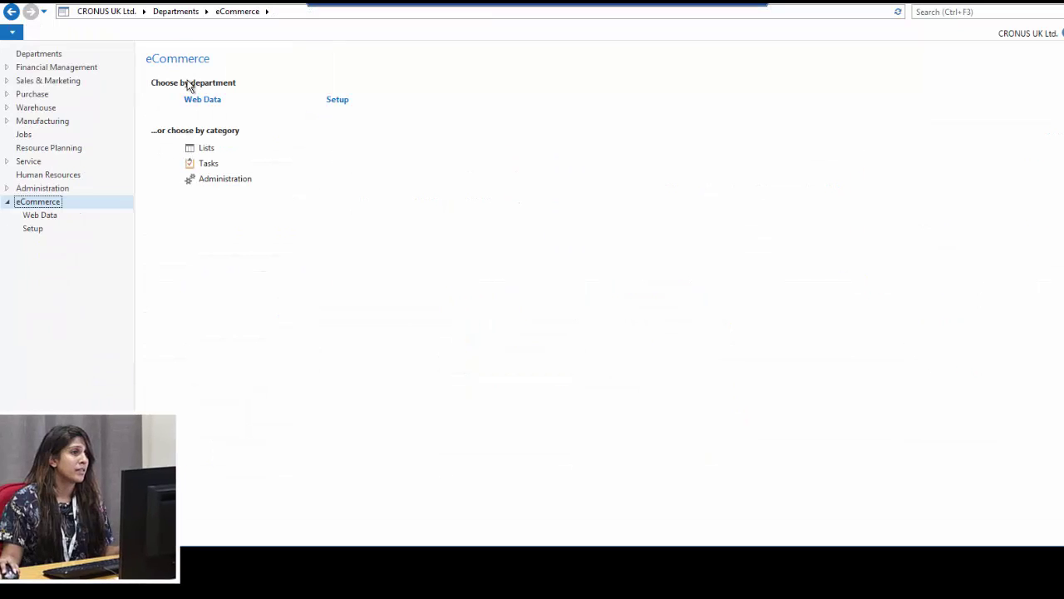
click(38, 189)
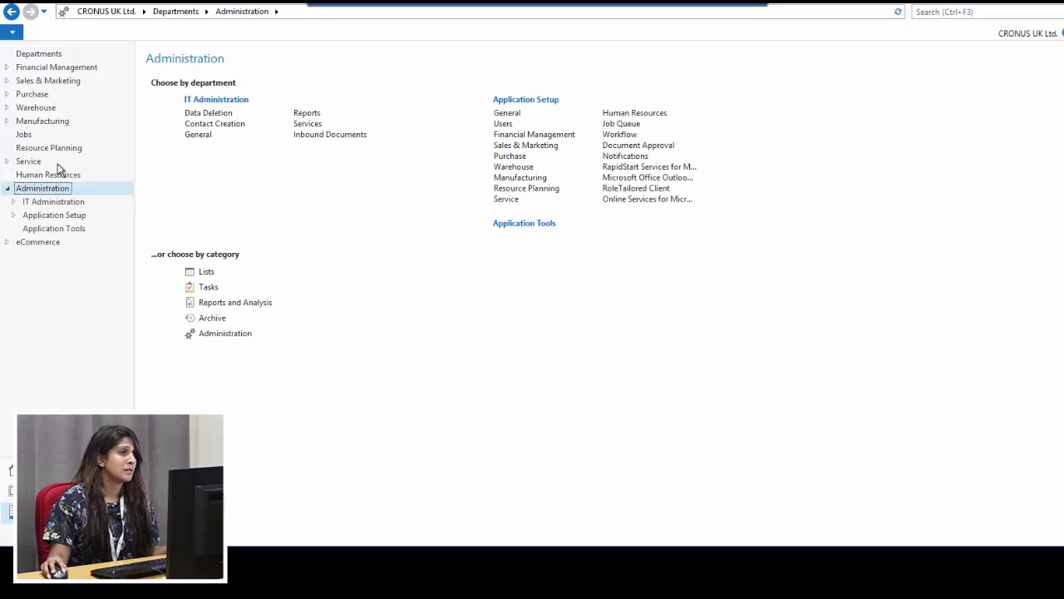
click(314, 135)
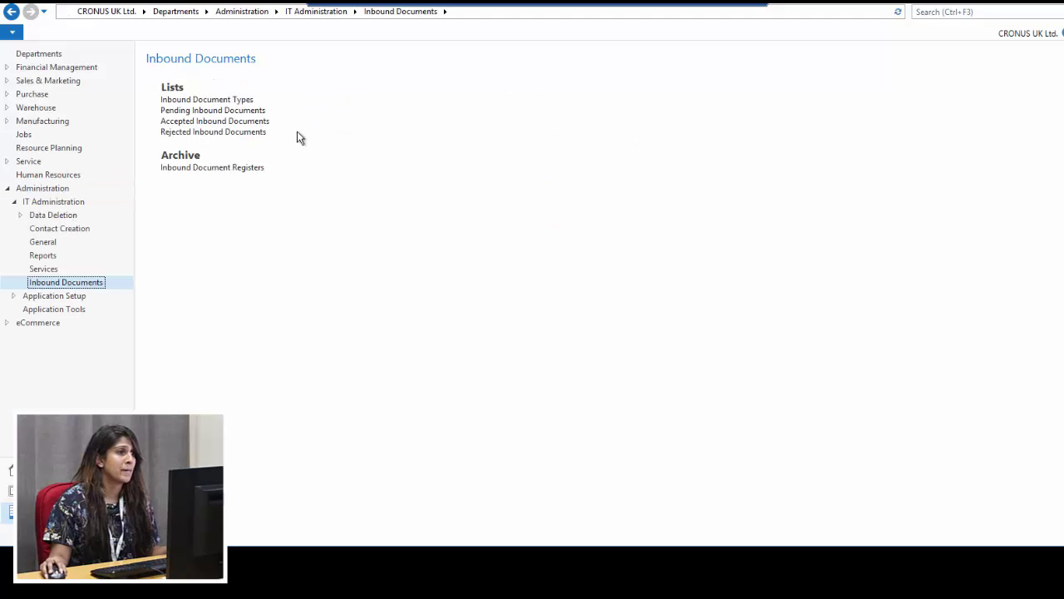
click(186, 136)
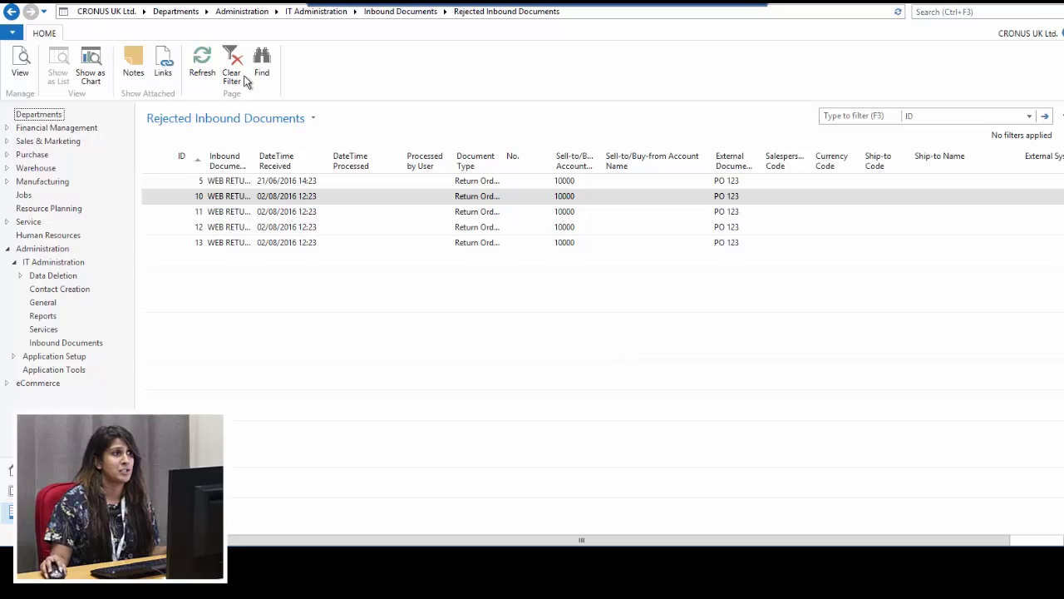
click(20, 65)
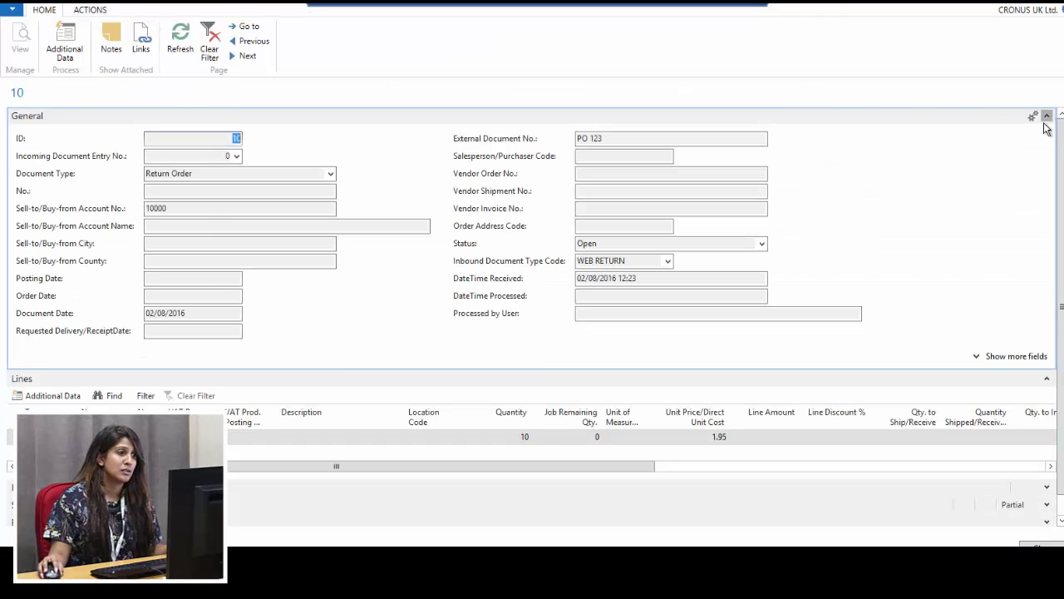
click(1046, 115)
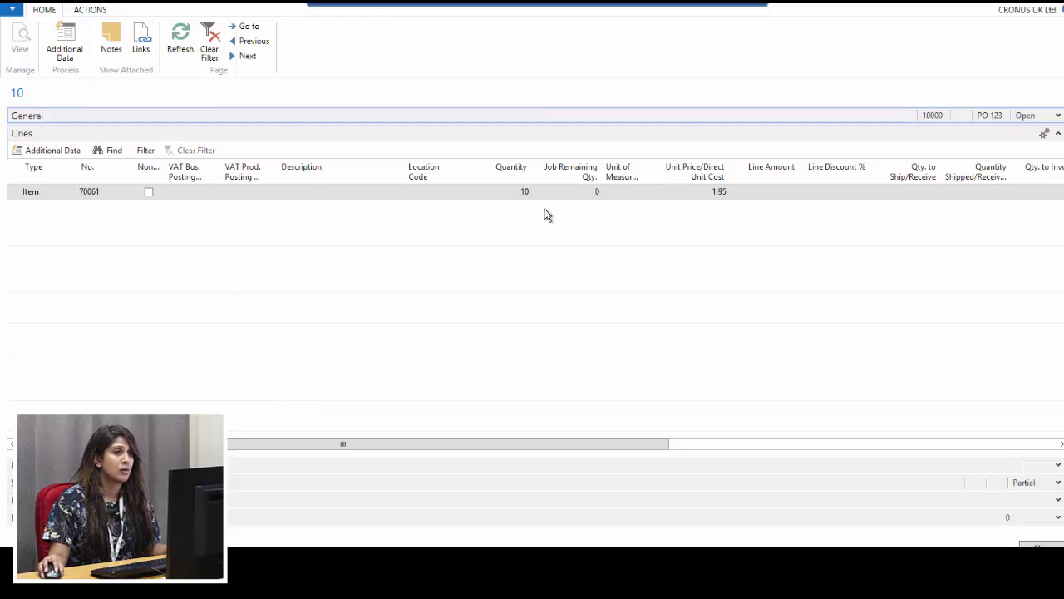